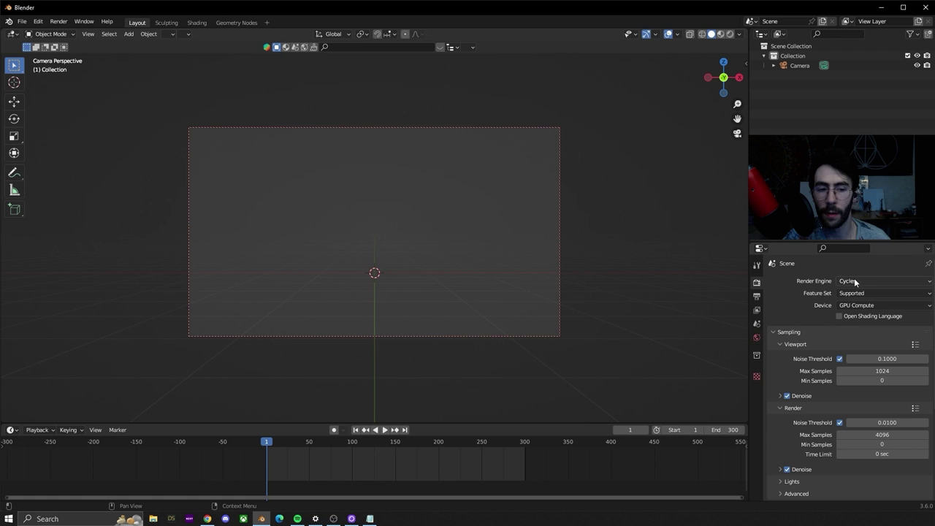
Show the Output properties: 1920×1080 at 100%, 30 fps, frame range 1–300.
{"action": "left_click", "coordinate": [757, 296]}
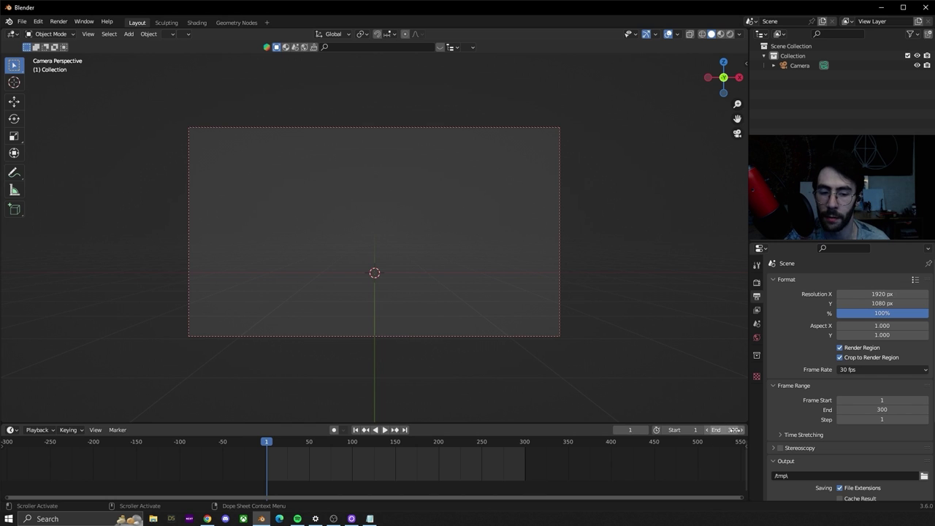
Select the camera, check its transform values, and add a Plain Axes empty at the origin.
{"action": "left_click", "coordinate": [797, 66]}
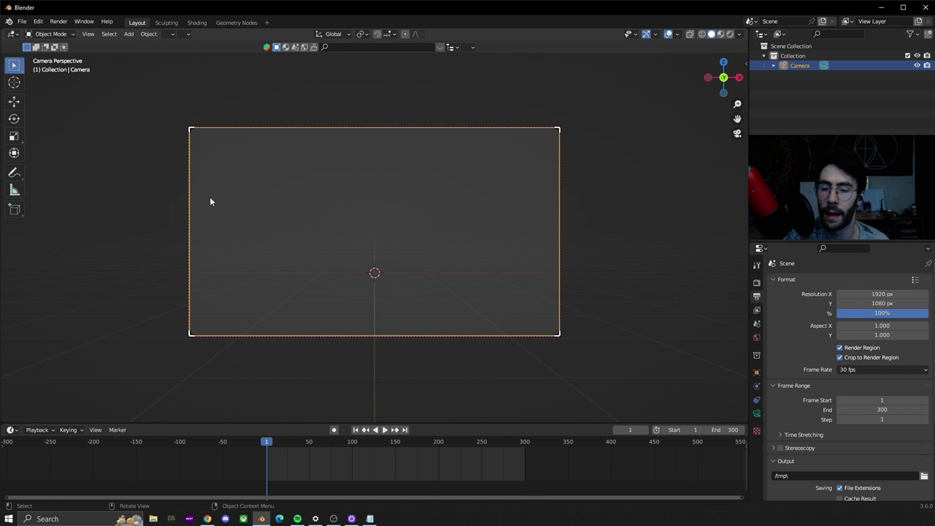
{"action": "left_click", "coordinate": [757, 372]}
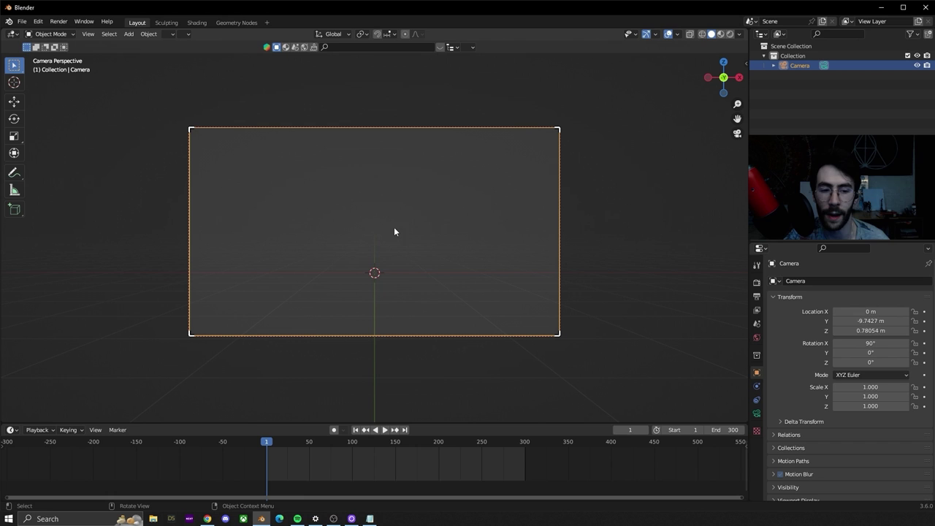
{"action": "key", "text": "shift+a"}
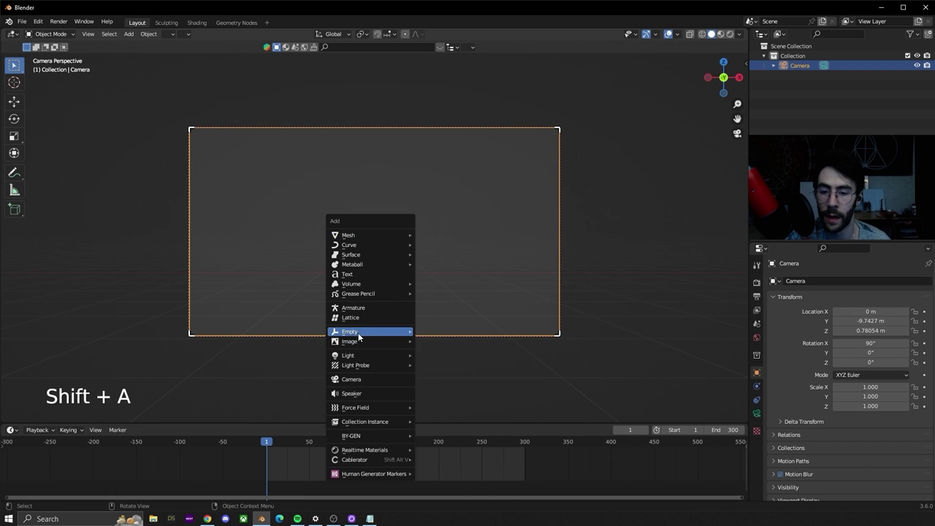
{"action": "mouse_move", "coordinate": [391, 333]}
{"action": "left_click", "coordinate": [471, 331]}
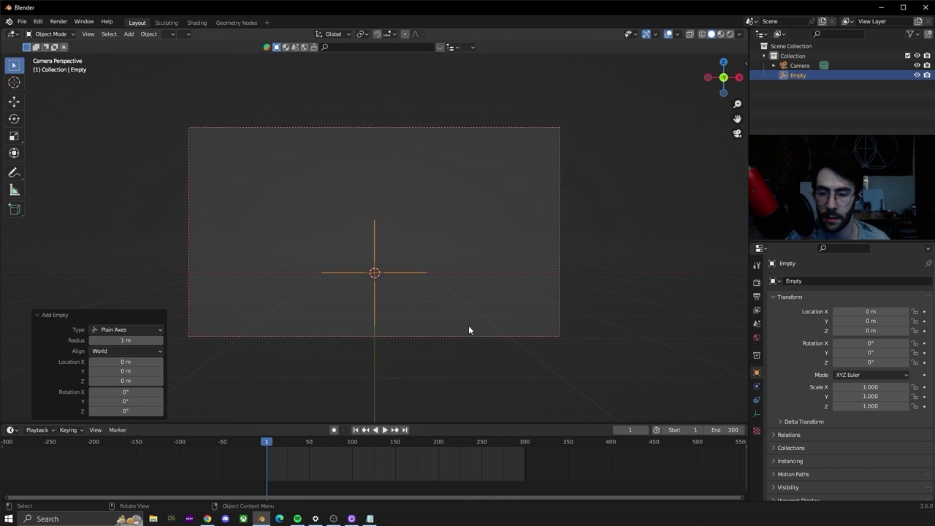
Lift the empty straight up to Z 0.646 m and scale it to 0.497.
{"action": "key", "text": "g"}
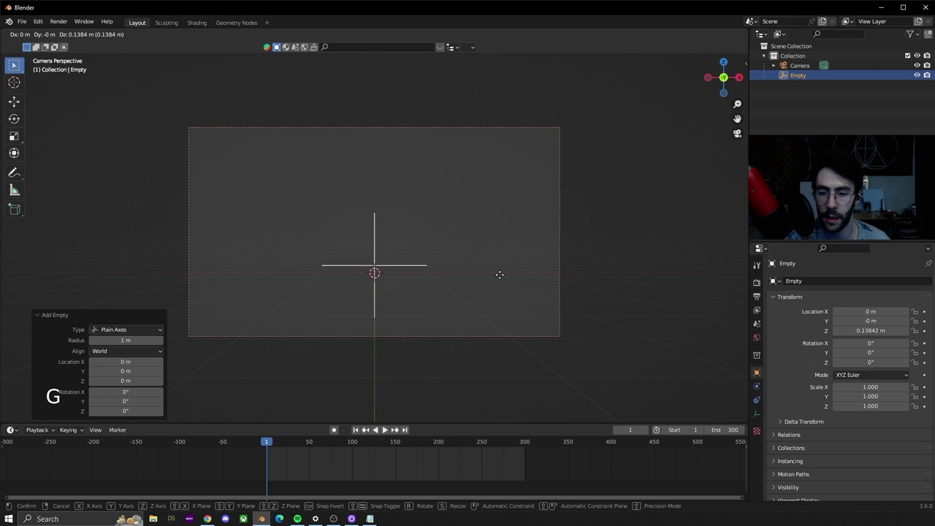
{"action": "key", "text": "z"}
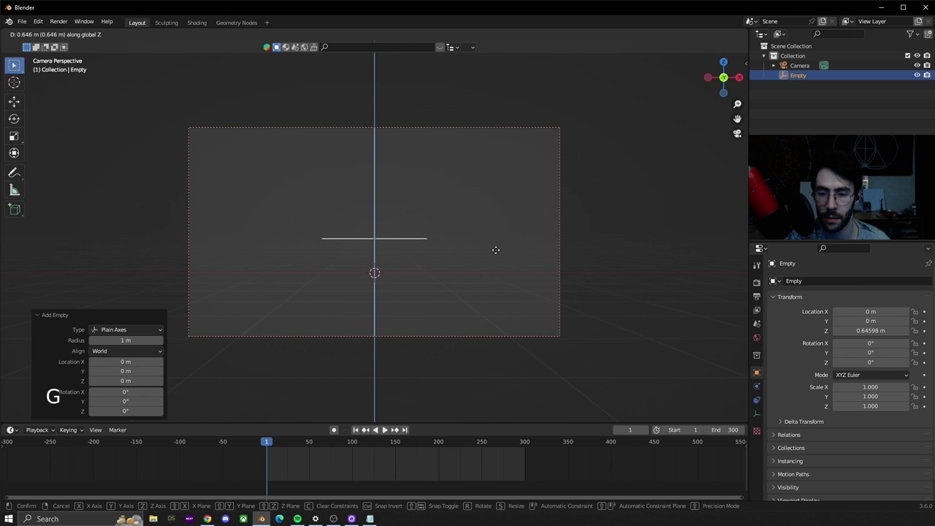
{"action": "left_click", "coordinate": [523, 240]}
{"action": "key", "text": "s"}
{"action": "left_click", "coordinate": [308, 171]}
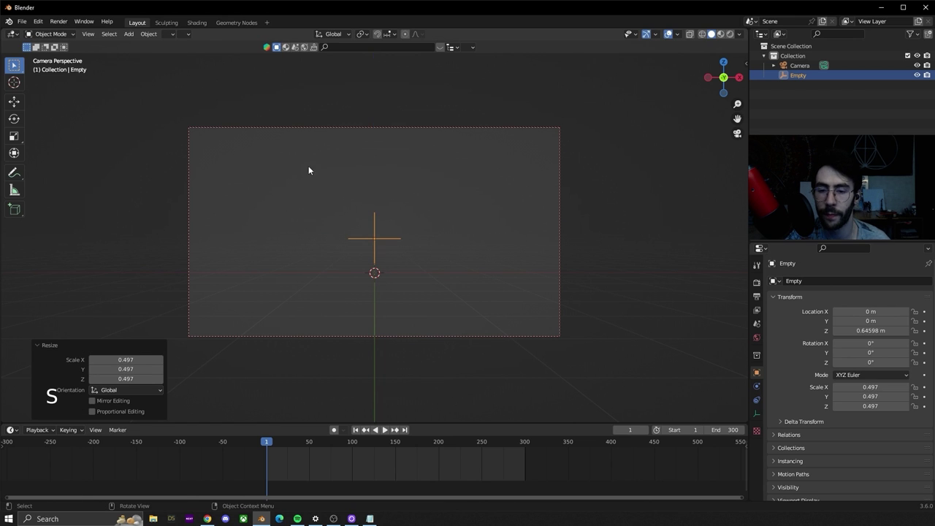
Add a torus and set it to Shade Smooth.
{"action": "key", "text": "shift+a"}
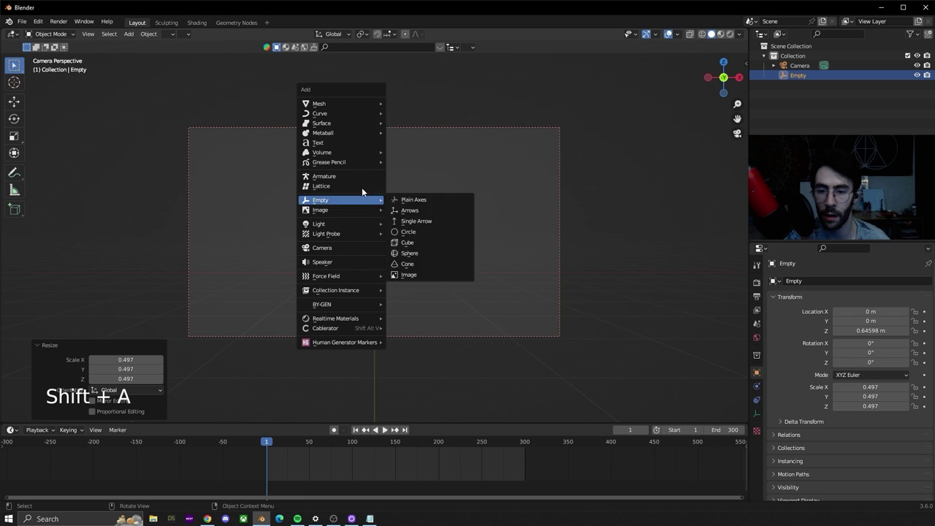
{"action": "mouse_move", "coordinate": [335, 106]}
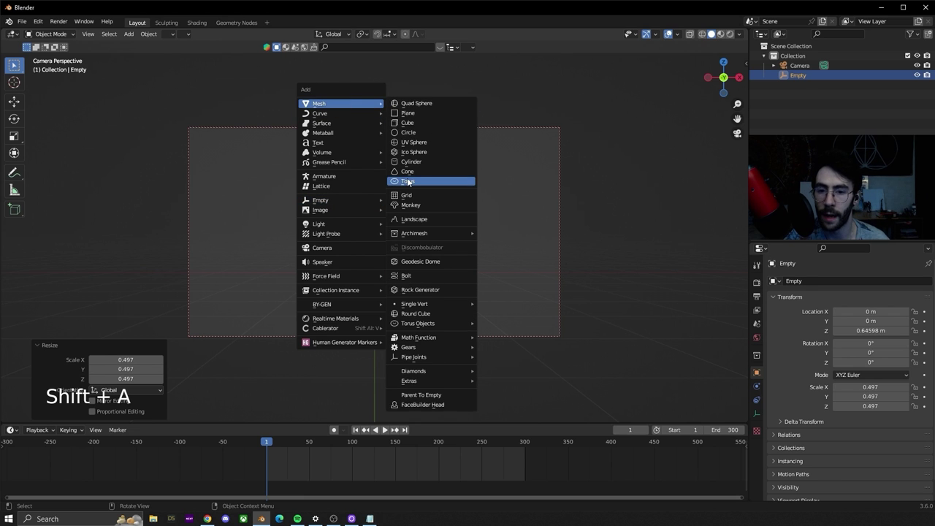
{"action": "left_click", "coordinate": [407, 181]}
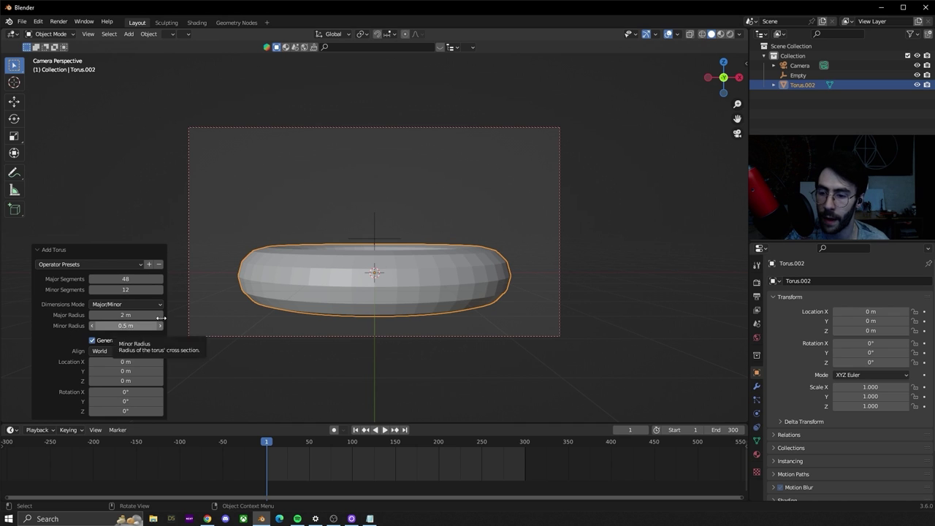
{"action": "right_click", "coordinate": [400, 269]}
{"action": "left_click", "coordinate": [400, 269]}
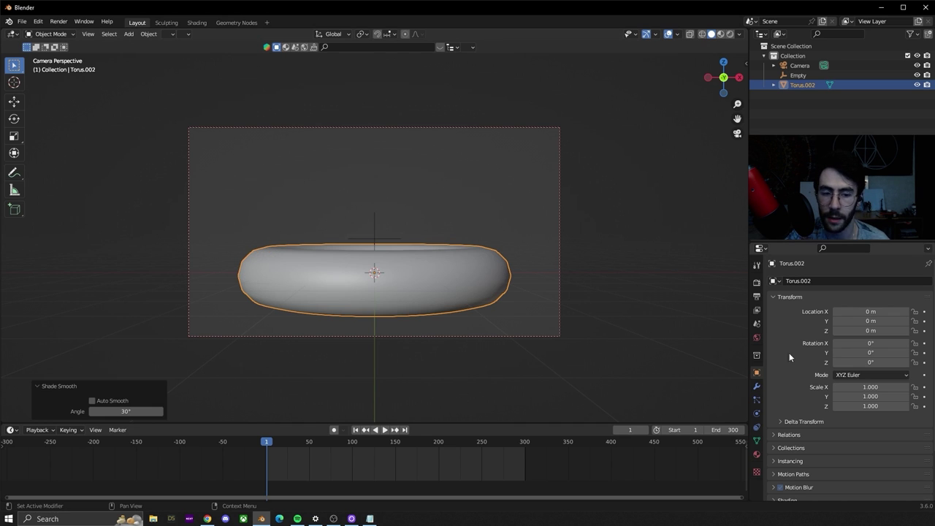
Give the torus a Subdivision Surface modifier with viewport and render levels of 5.
{"action": "left_click", "coordinate": [757, 387]}
{"action": "left_click", "coordinate": [793, 282]}
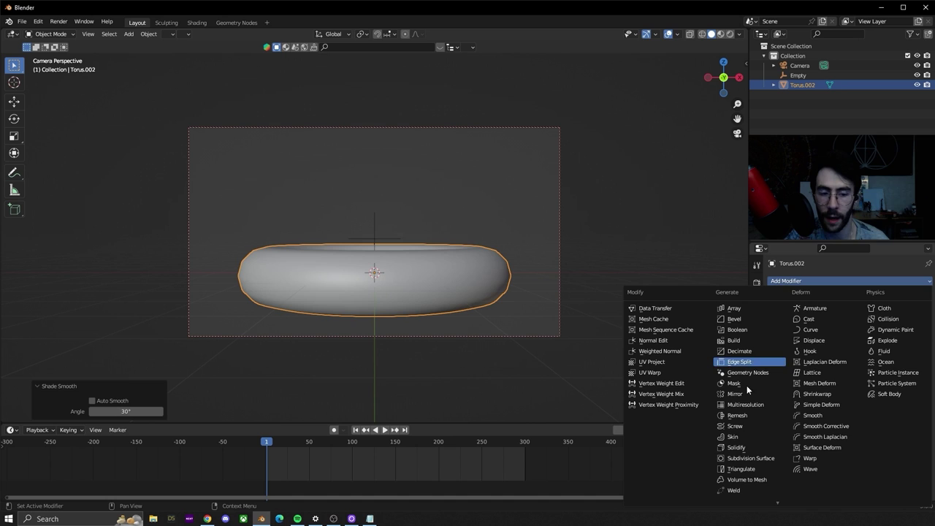
{"action": "left_click", "coordinate": [747, 459]}
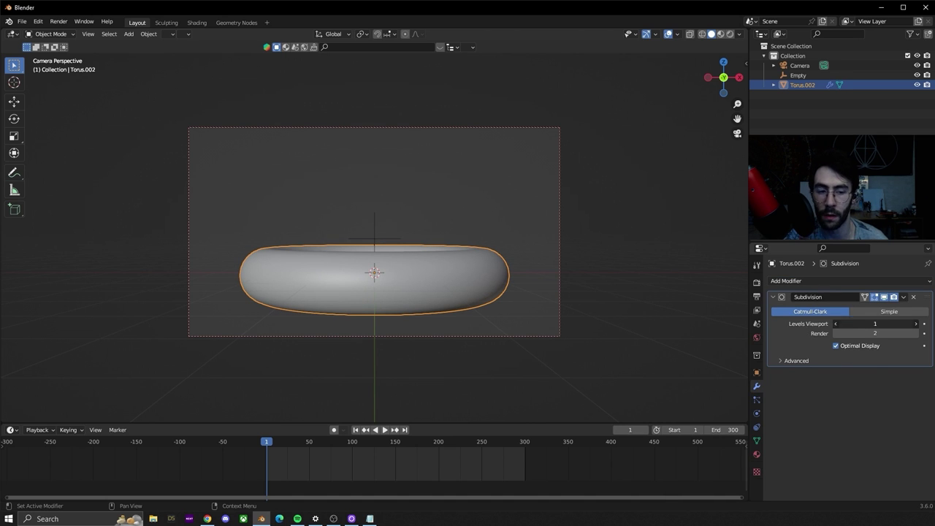
{"action": "left_click", "coordinate": [848, 332]}
{"action": "key", "text": "Return"}
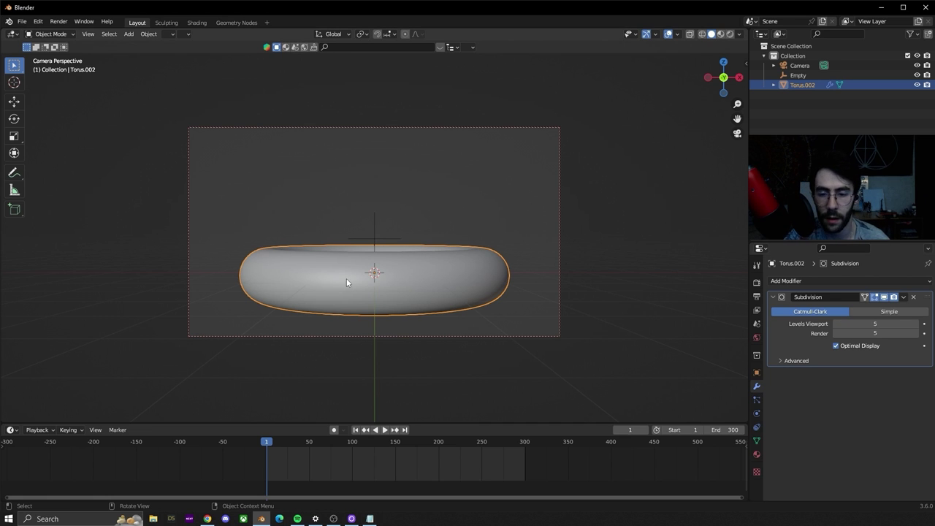
Scale the torus to 0.633, tilt it, and move it to X −1.467 m.
{"action": "key", "text": "s"}
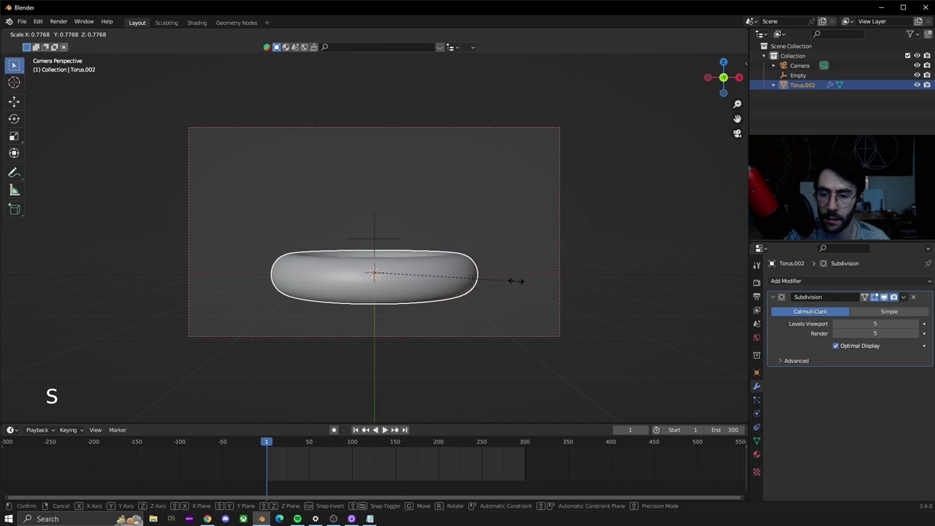
{"action": "left_click", "coordinate": [490, 290]}
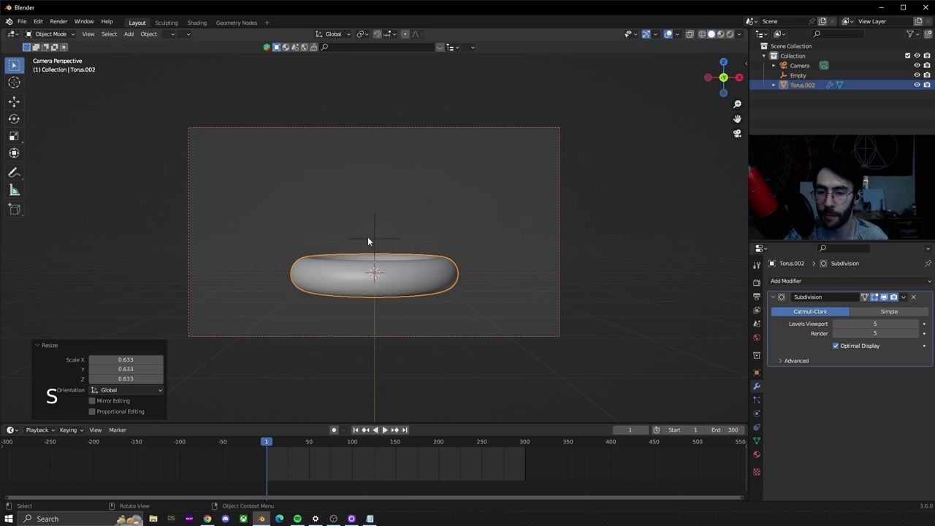
{"action": "key", "text": "r"}
{"action": "key", "text": "r"}
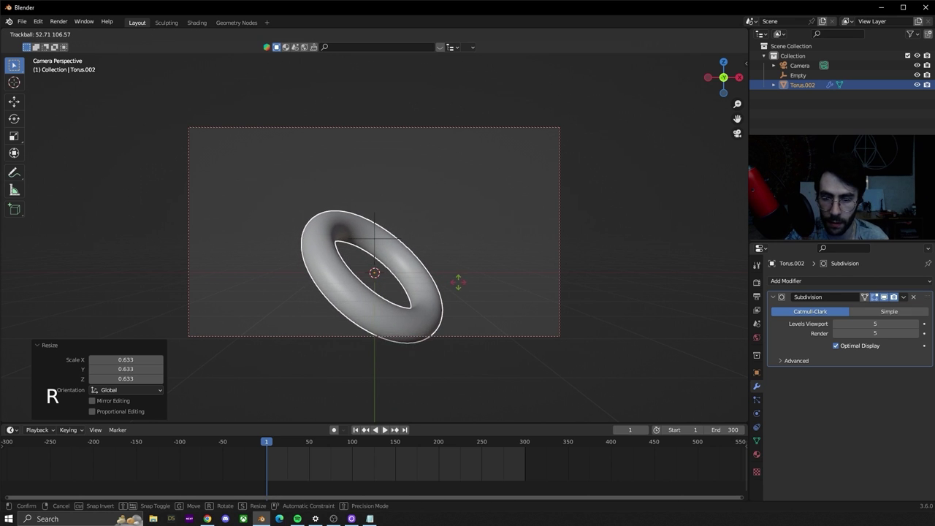
{"action": "left_click", "coordinate": [457, 301]}
{"action": "key", "text": "g"}
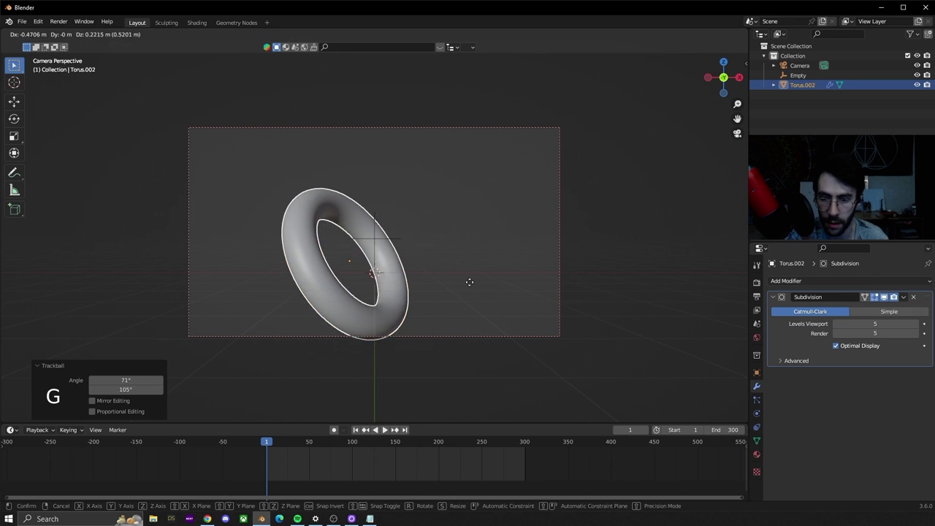
{"action": "left_click", "coordinate": [422, 260]}
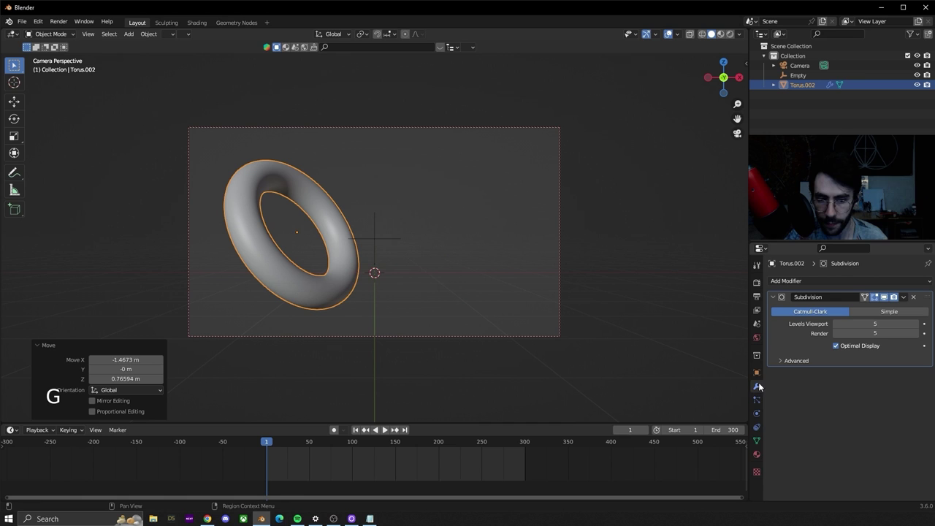
Add a second empty scaled to 0.514 and place it inside the torus at X −1.4488 m, Z 0.757 m.
{"action": "key", "text": "shift+a"}
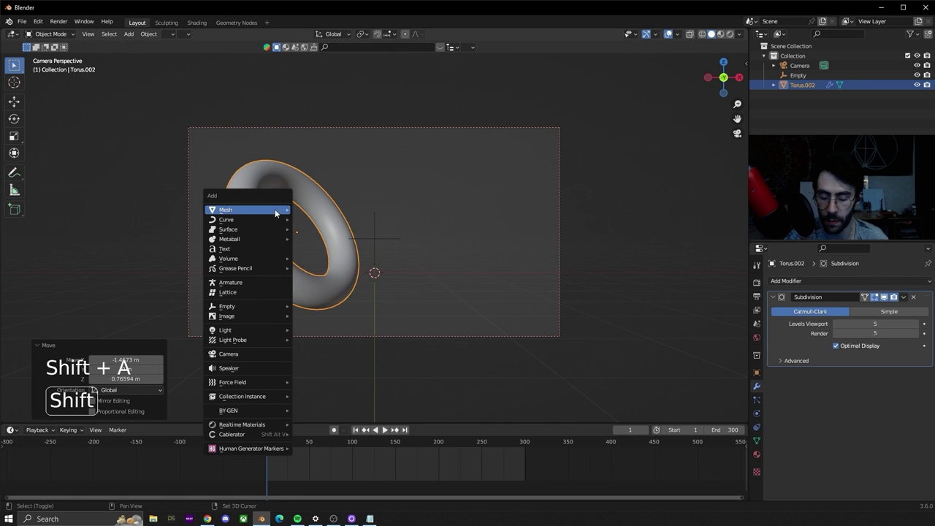
{"action": "mouse_move", "coordinate": [244, 307]}
{"action": "left_click", "coordinate": [317, 306]}
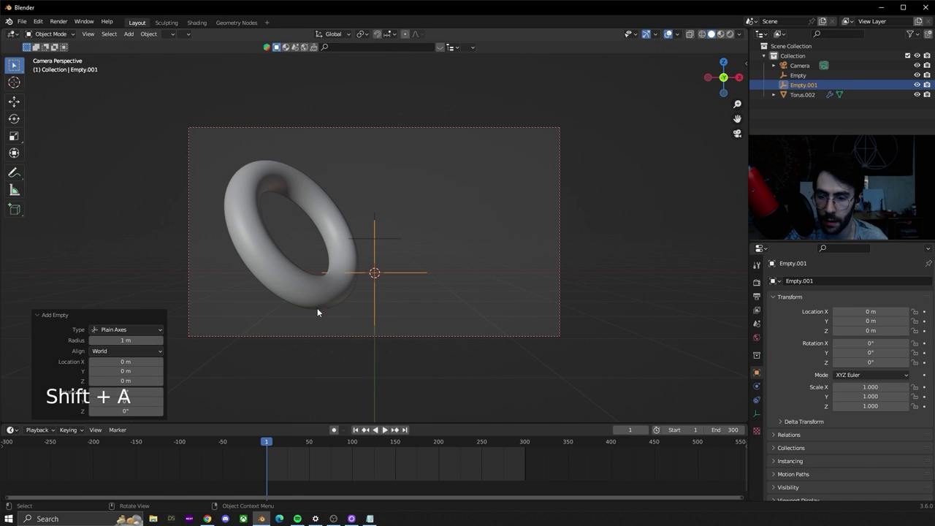
{"action": "key", "text": "s"}
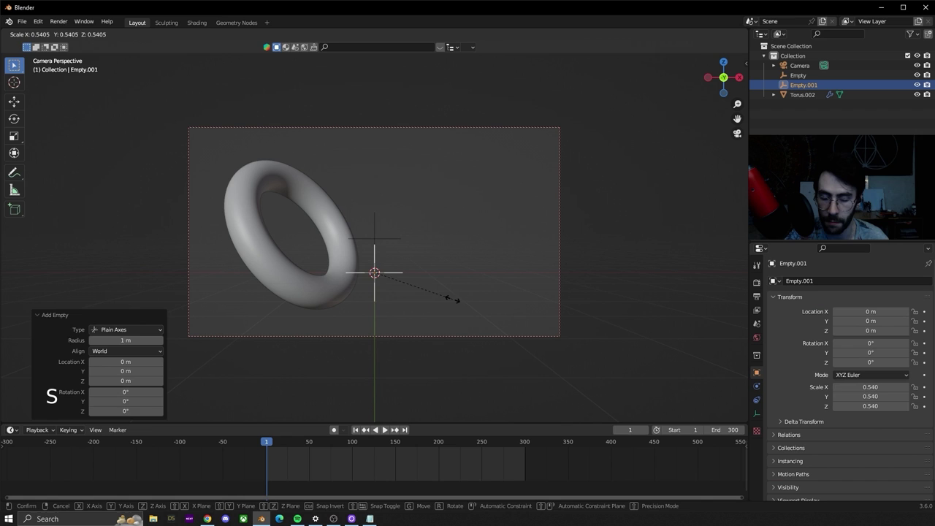
{"action": "left_click", "coordinate": [446, 299]}
{"action": "key", "text": "g"}
{"action": "left_click", "coordinate": [364, 260]}
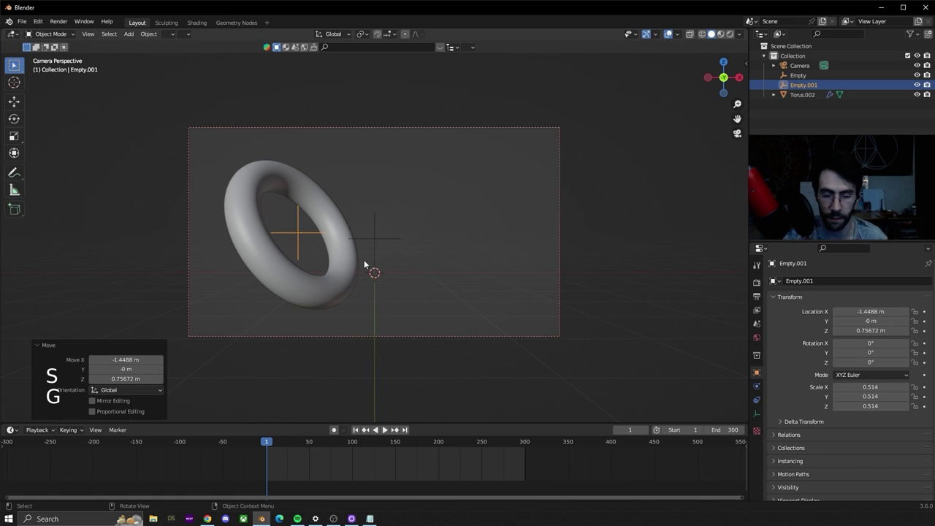
View the new empty from the top, frame it, orbit, then look through the camera.
{"action": "key", "text": "KP_7"}
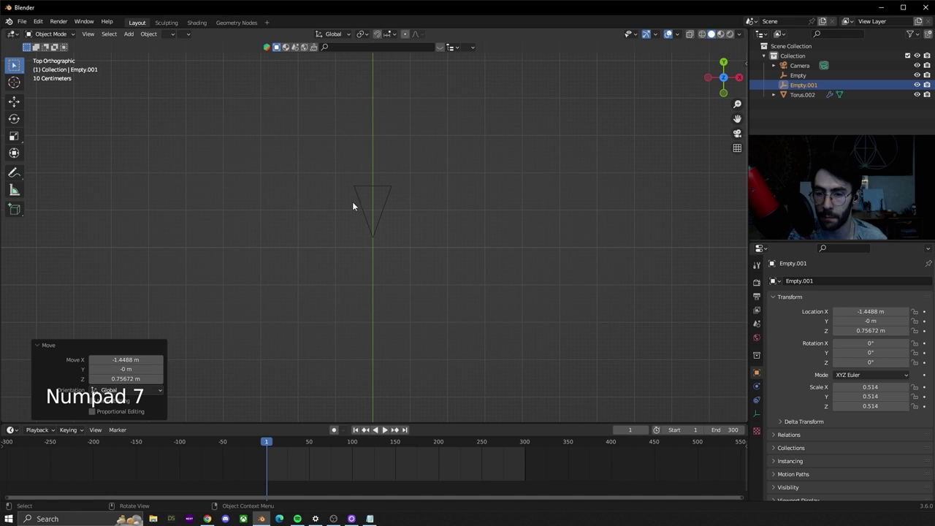
{"action": "key", "text": "KP_Decimal"}
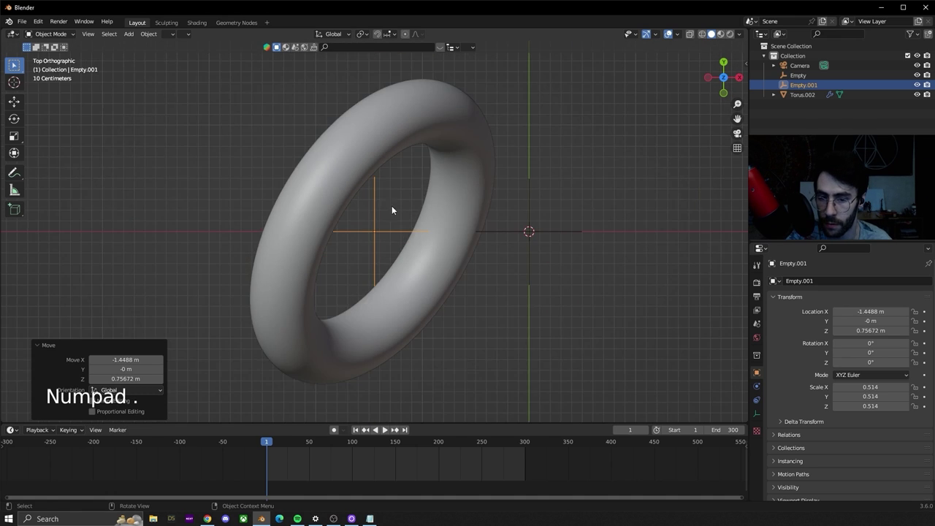
{"action": "middle_click_drag", "start_coordinate": [391, 211], "coordinate": [446, 180]}
{"action": "key", "text": "KP_0"}
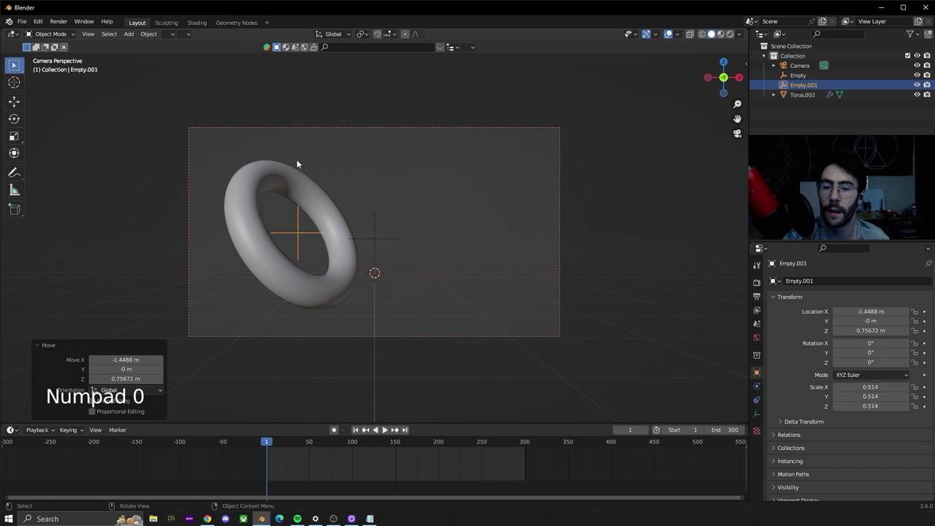
Add a Simple Deform twist to the torus: origin Empty.001, axis Z, angle 360°.
{"action": "left_click", "coordinate": [261, 196]}
{"action": "left_click", "coordinate": [809, 280]}
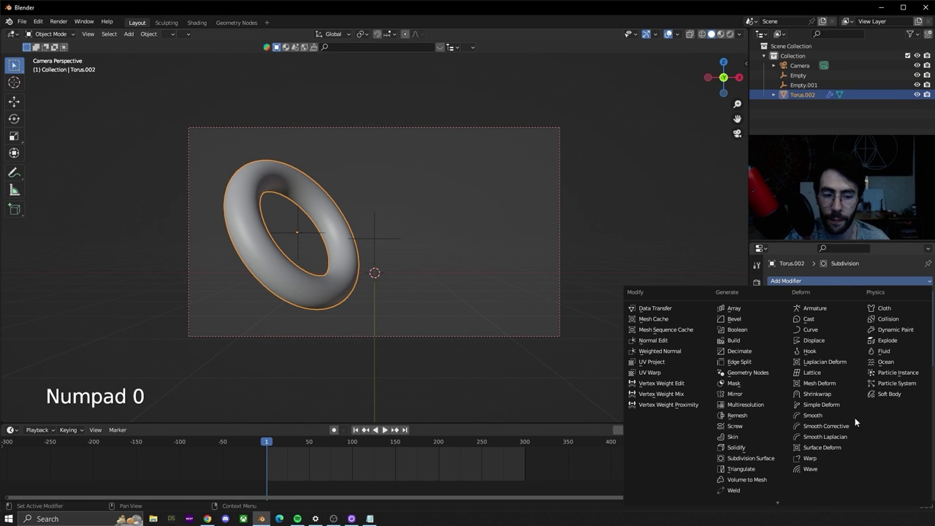
{"action": "left_click", "coordinate": [821, 405]}
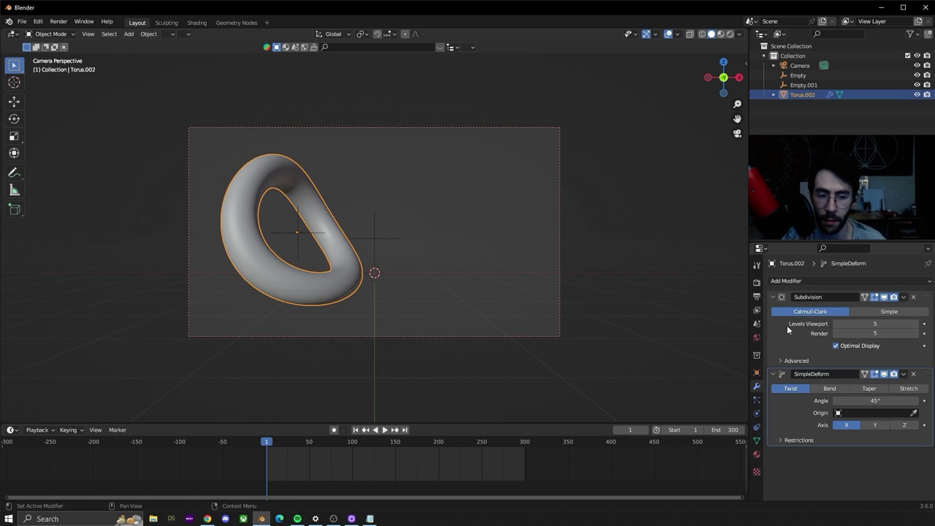
{"action": "left_click", "coordinate": [773, 297]}
{"action": "left_click", "coordinate": [886, 351]}
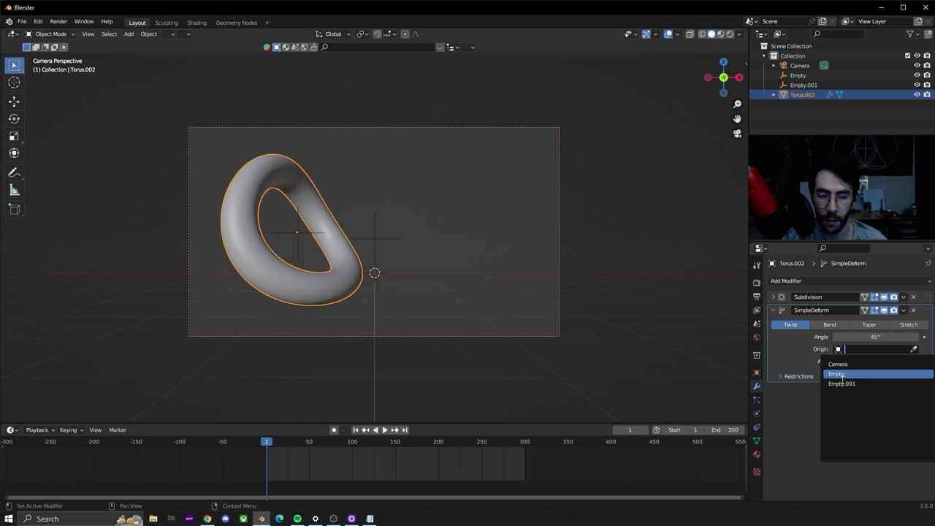
{"action": "left_click", "coordinate": [840, 384]}
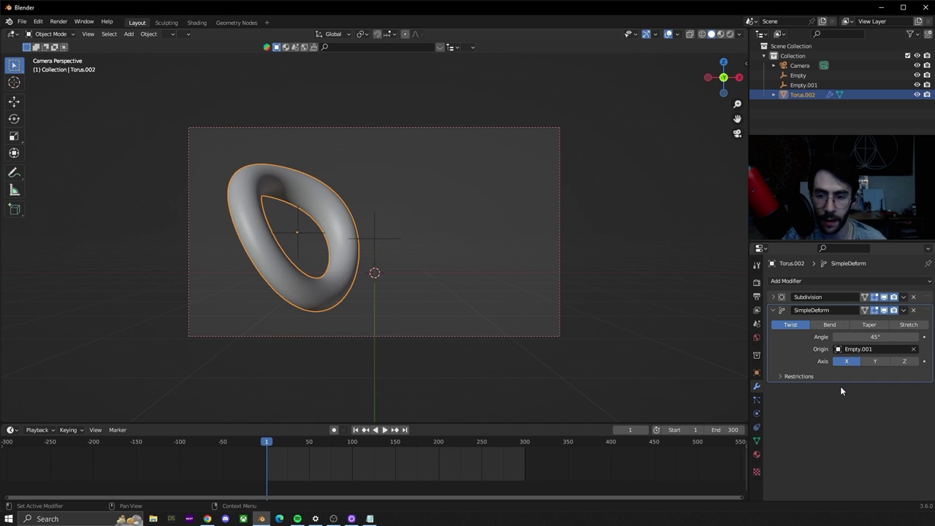
{"action": "left_click", "coordinate": [904, 361]}
{"action": "double_click", "coordinate": [884, 337]}
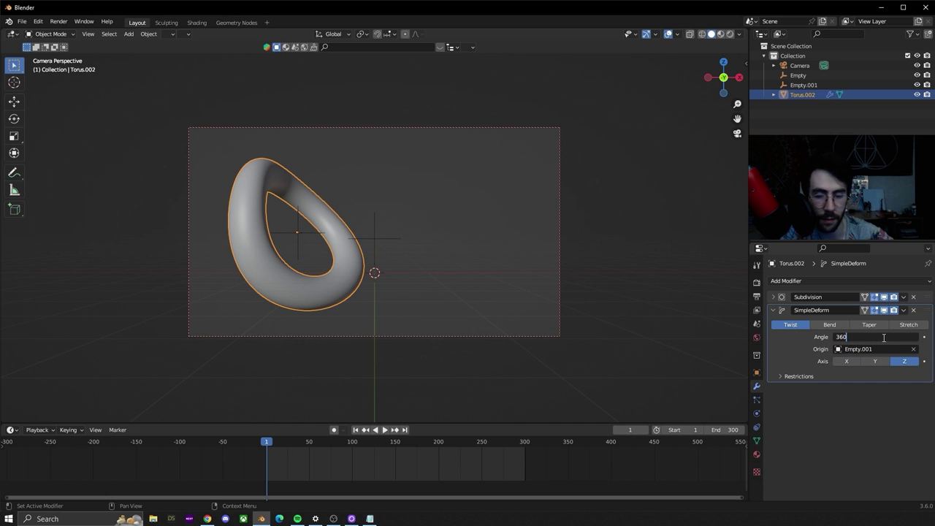
{"action": "key", "text": "Return"}
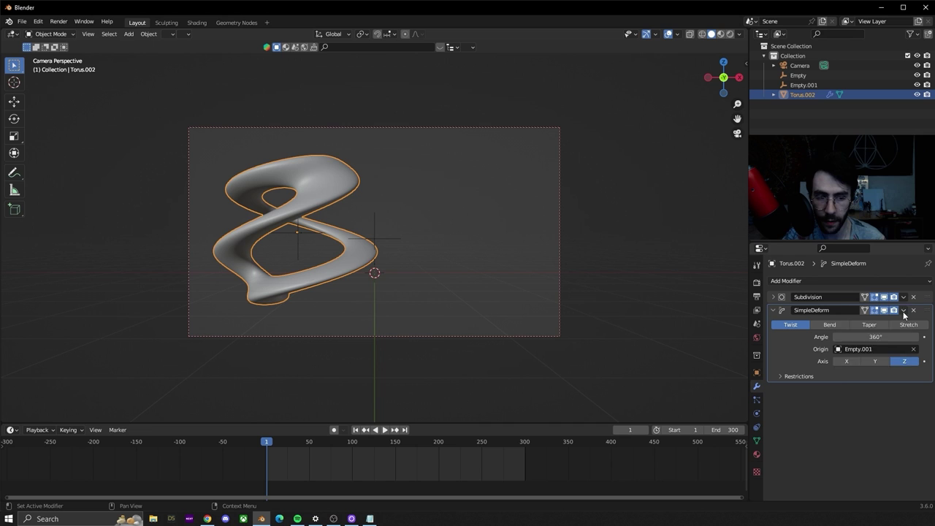
Duplicate the twist modifier three times for four stacked twists.
{"action": "left_click", "coordinate": [903, 310]}
{"action": "left_click", "coordinate": [860, 353]}
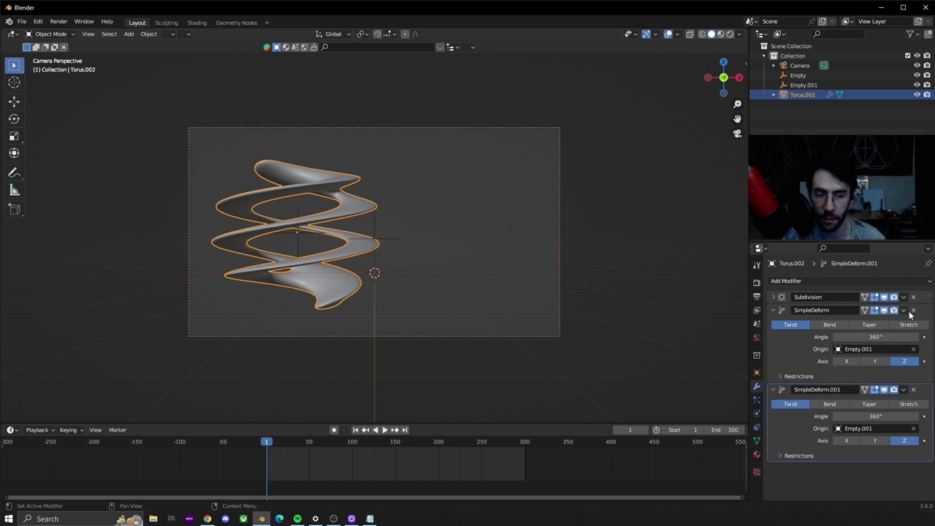
{"action": "left_click", "coordinate": [904, 310]}
{"action": "left_click", "coordinate": [872, 349]}
{"action": "scroll", "coordinate": [903, 409], "scroll_direction": "down", "scroll_amount": 2}
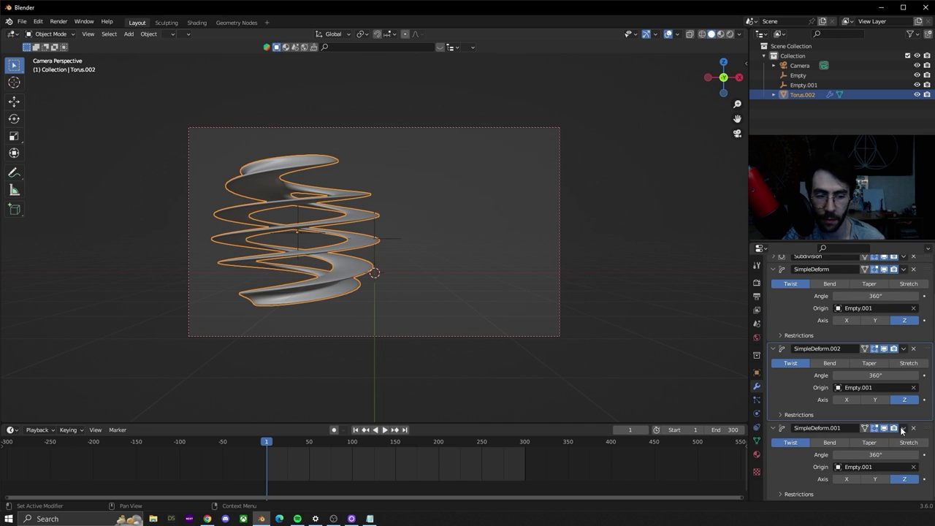
{"action": "left_click", "coordinate": [904, 429]}
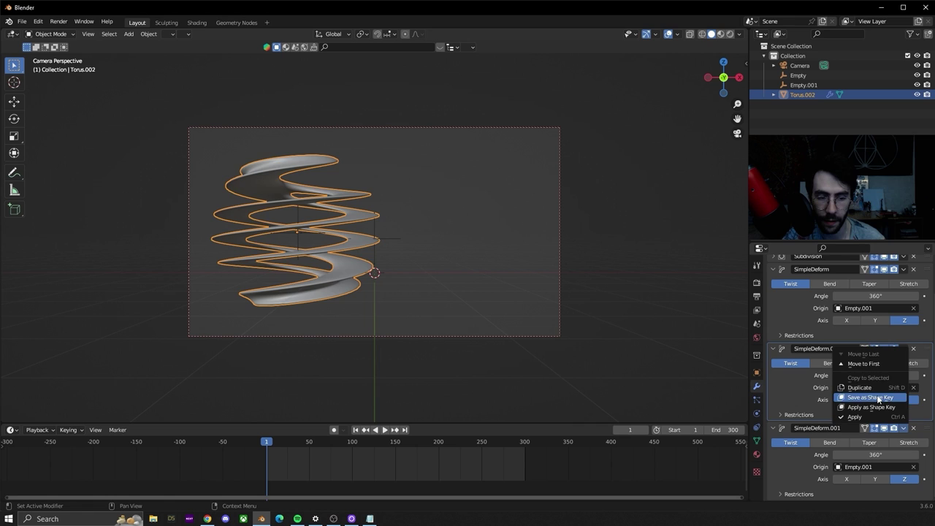
{"action": "left_click", "coordinate": [875, 389]}
Switch SimpleDeform.002 to the Y axis and SimpleDeform.001 to the X axis.
{"action": "scroll", "coordinate": [869, 358], "scroll_direction": "up", "scroll_amount": 2}
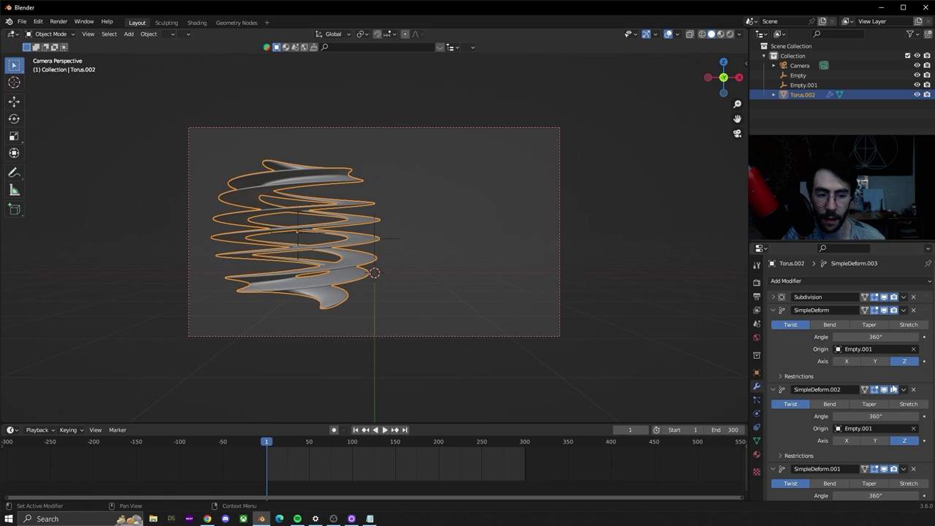
{"action": "scroll", "coordinate": [898, 366], "scroll_direction": "down", "scroll_amount": 2}
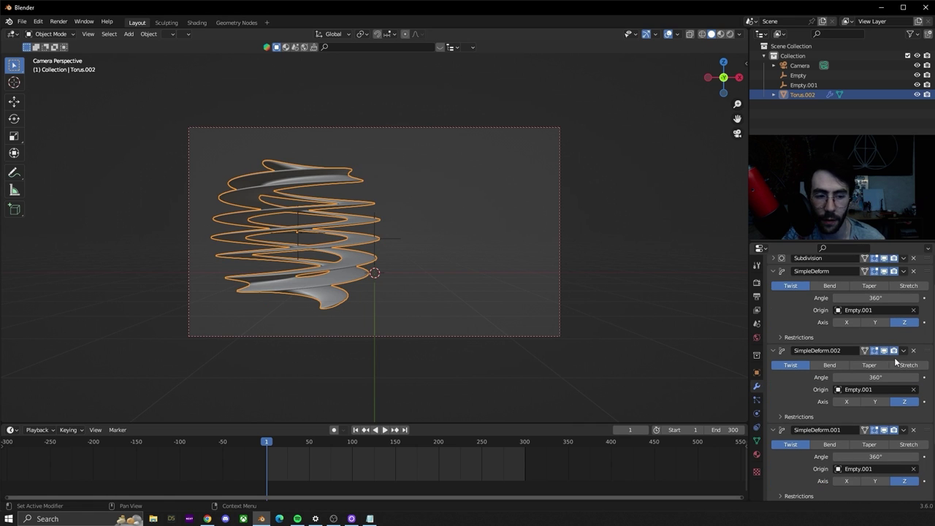
{"action": "left_click", "coordinate": [882, 402]}
{"action": "scroll", "coordinate": [881, 408], "scroll_direction": "down", "scroll_amount": 4}
{"action": "left_click", "coordinate": [847, 403]}
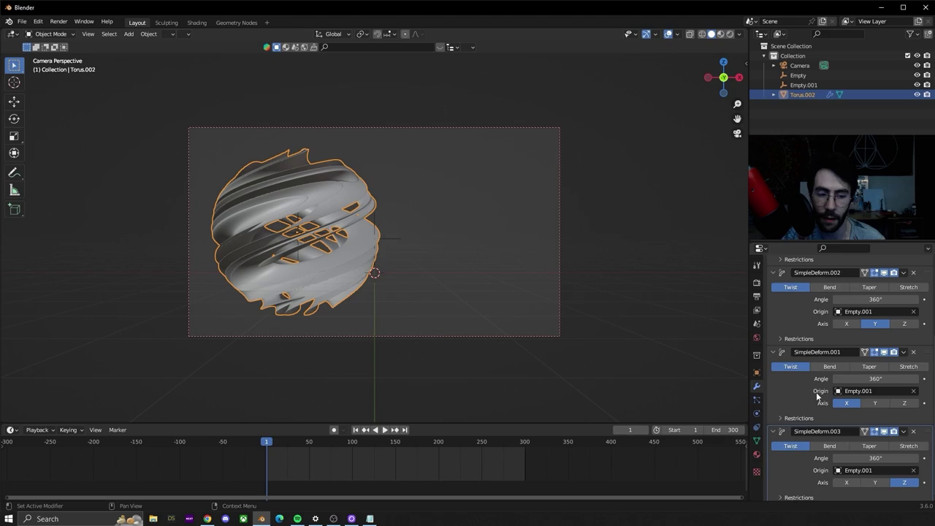
{"action": "scroll", "coordinate": [919, 445], "scroll_direction": "down", "scroll_amount": 1}
Reduce the twist angles to 312°, 265° and 198° (SimpleDeform.001).
{"action": "mouse_move", "coordinate": [438, 261]}
{"action": "middle_mouse_down"}
{"action": "mouse_move", "coordinate": [399, 249]}
{"action": "mouse_move", "coordinate": [385, 318]}
{"action": "mouse_move", "coordinate": [478, 243]}
{"action": "mouse_move", "coordinate": [326, 219]}
{"action": "mouse_move", "coordinate": [358, 308]}
{"action": "mouse_move", "coordinate": [416, 231]}
{"action": "mouse_move", "coordinate": [455, 283]}
{"action": "mouse_move", "coordinate": [430, 269]}
{"action": "middle_mouse_up"}
{"action": "key", "text": "KP_0"}
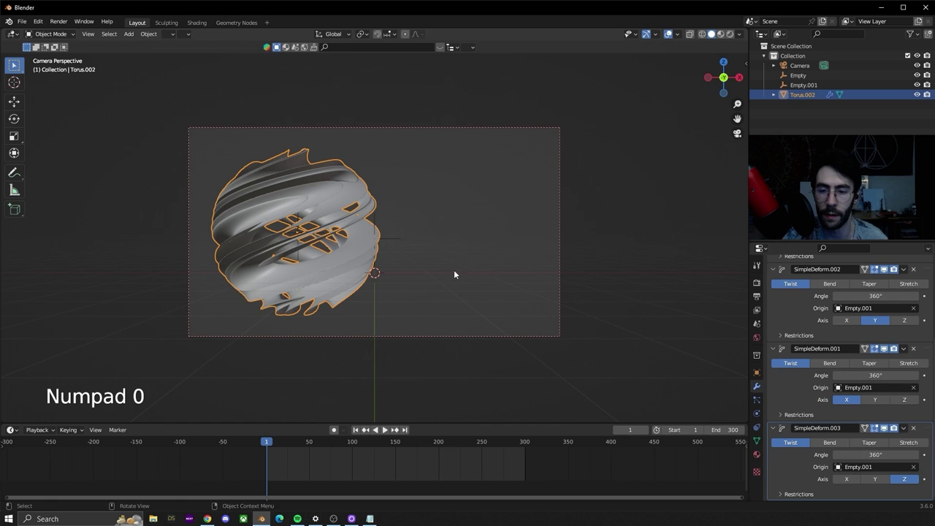
{"action": "scroll", "coordinate": [871, 370], "scroll_direction": "up", "scroll_amount": 5}
{"action": "scroll", "coordinate": [871, 371], "scroll_direction": "down", "scroll_amount": 3}
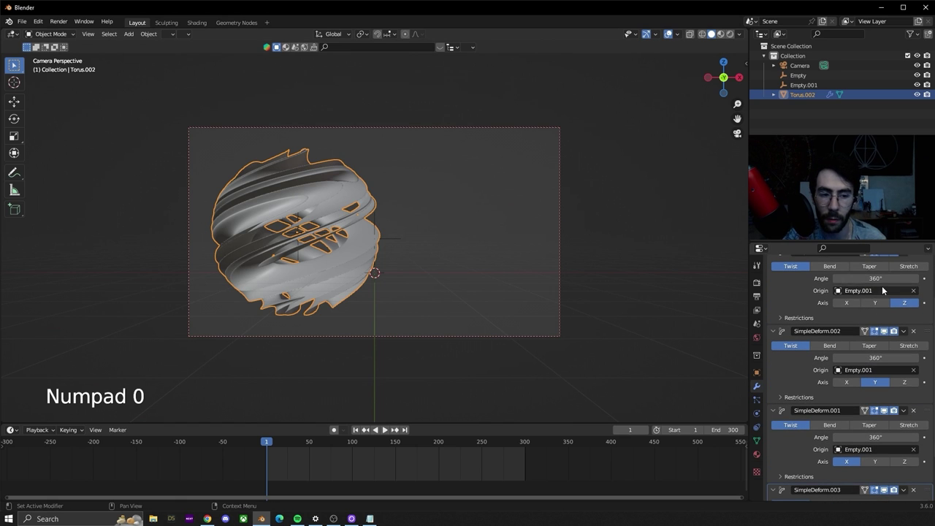
{"action": "left_click_drag", "start_coordinate": [882, 278], "coordinate": [851, 278]}
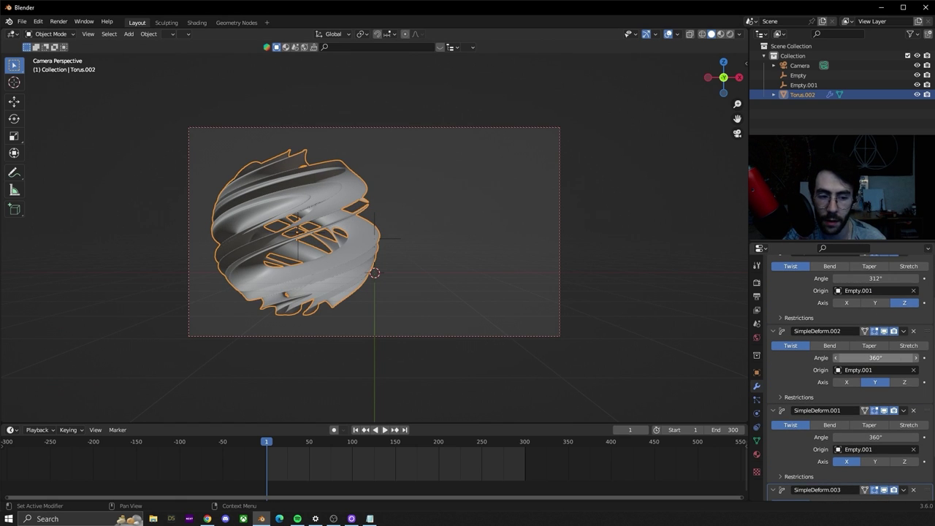
{"action": "left_click_drag", "start_coordinate": [877, 358], "coordinate": [821, 358]}
{"action": "scroll", "coordinate": [870, 417], "scroll_direction": "down", "scroll_amount": 2}
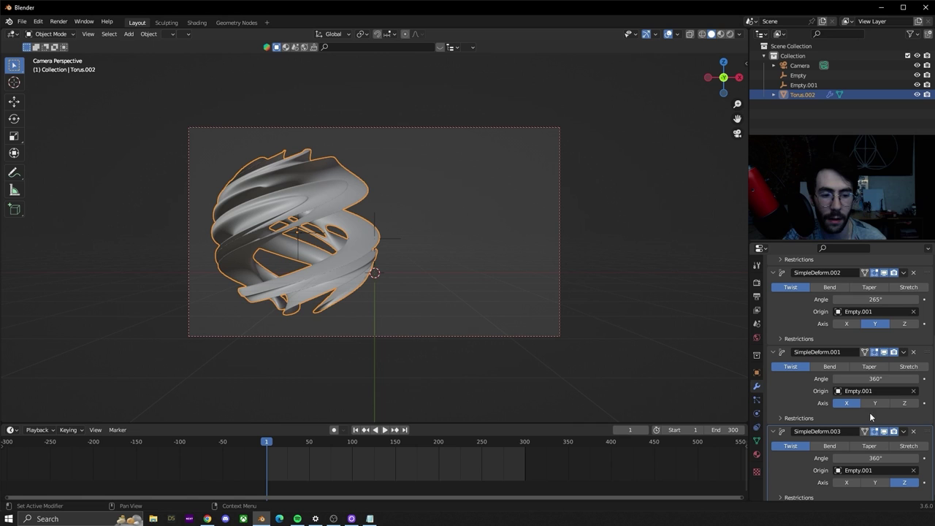
{"action": "left_click_drag", "start_coordinate": [871, 378], "coordinate": [833, 379]}
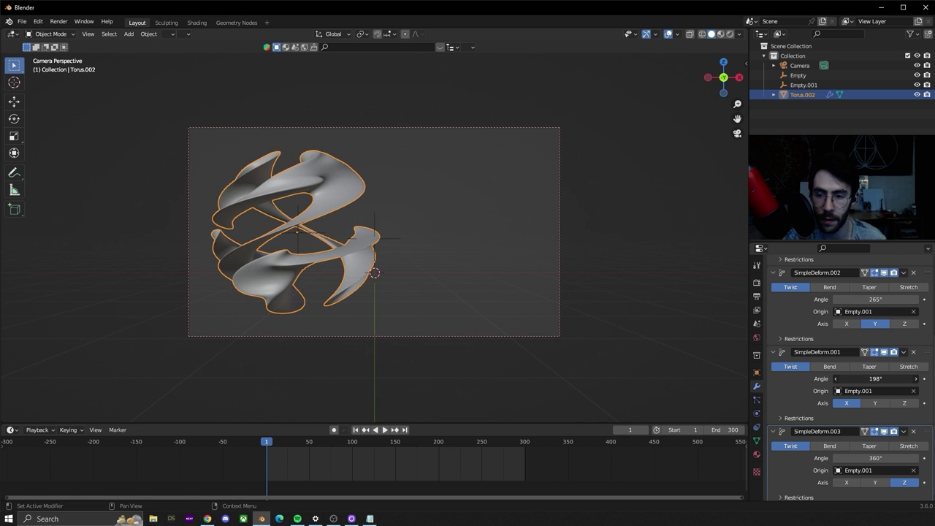
Set SimpleDeform.003 to 324° and move the torus to a new spot.
{"action": "left_click_drag", "start_coordinate": [877, 454], "coordinate": [856, 455]}
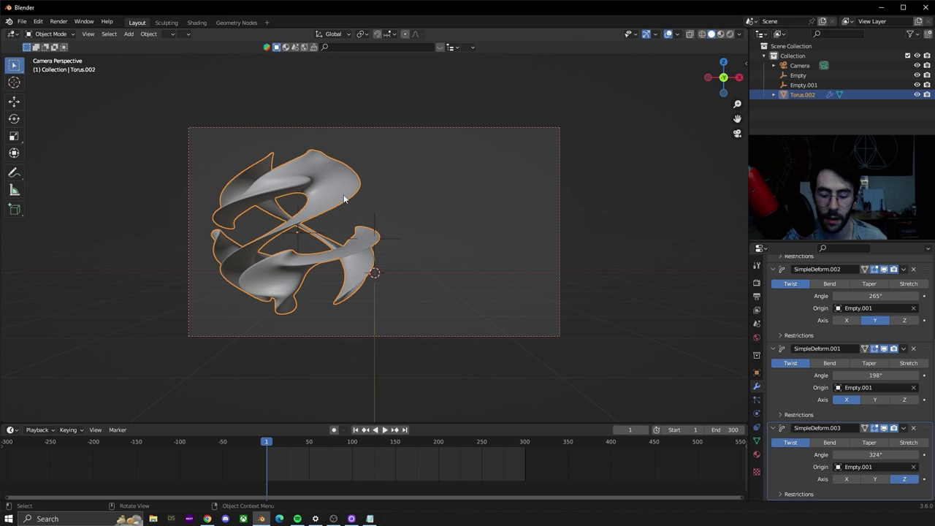
{"action": "key", "text": "g"}
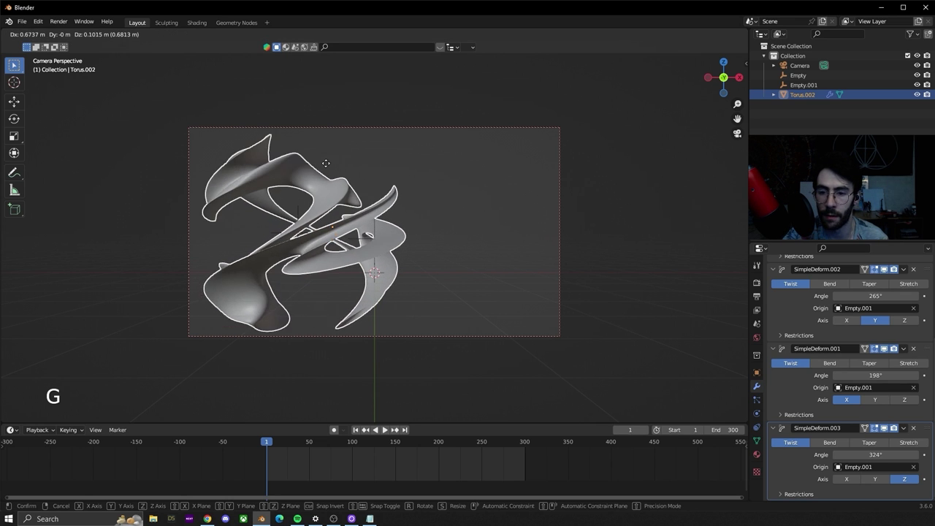
{"action": "left_click", "coordinate": [284, 219]}
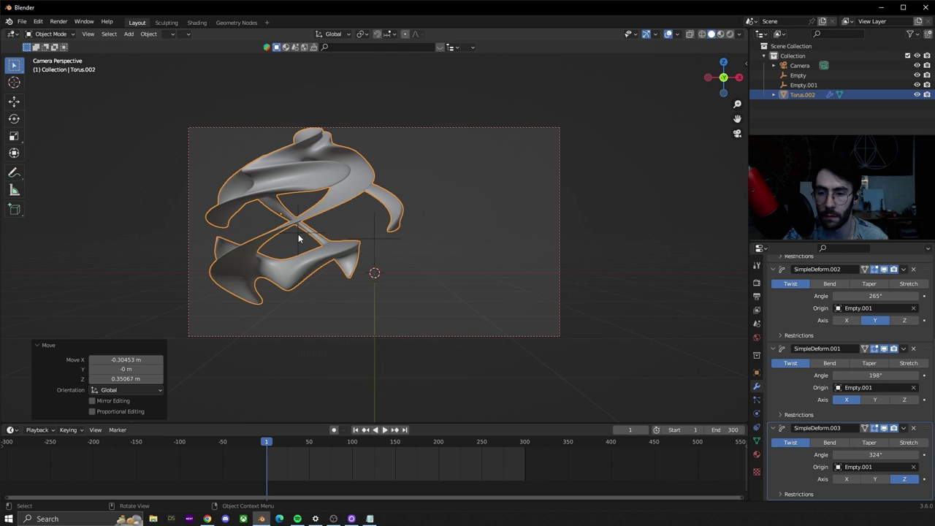
{"action": "key", "text": "g"}
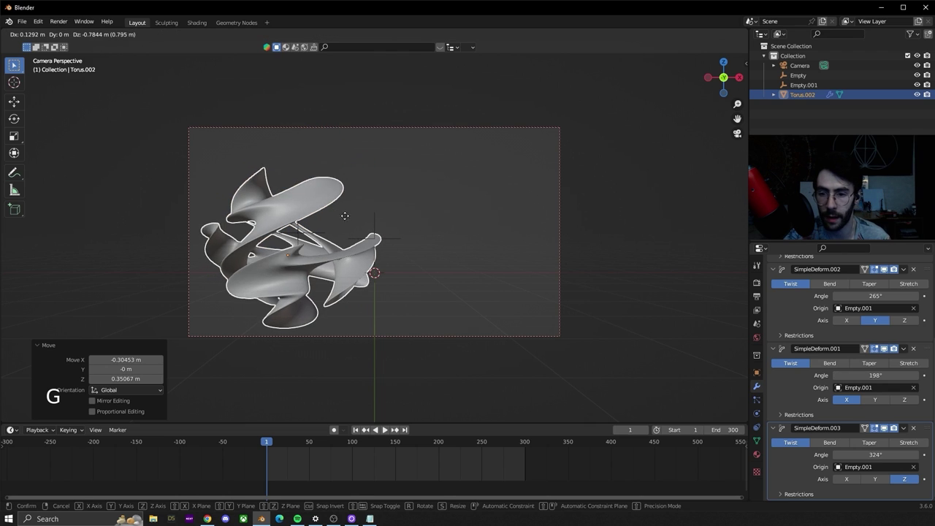
{"action": "left_click", "coordinate": [356, 212]}
Try one more torus move, undo it, and return to the camera view.
{"action": "middle_click_drag", "start_coordinate": [356, 212], "coordinate": [340, 188]}
{"action": "key", "text": "g"}
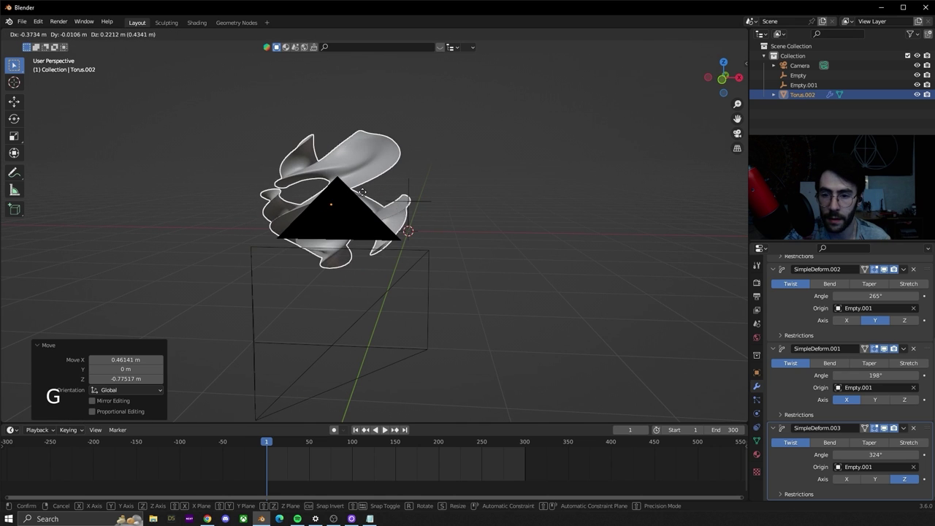
{"action": "left_click", "coordinate": [363, 194]}
{"action": "key", "text": "ctrl+z"}
{"action": "key", "text": "KP_0"}
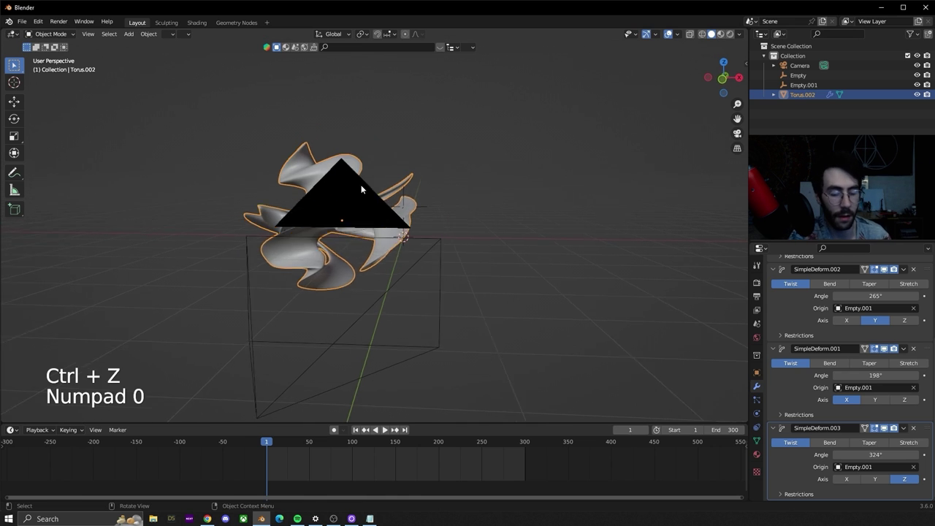
Add a Mirror modifier to the twisted torus with Empty as the mirror object.
{"action": "left_click", "coordinate": [374, 236]}
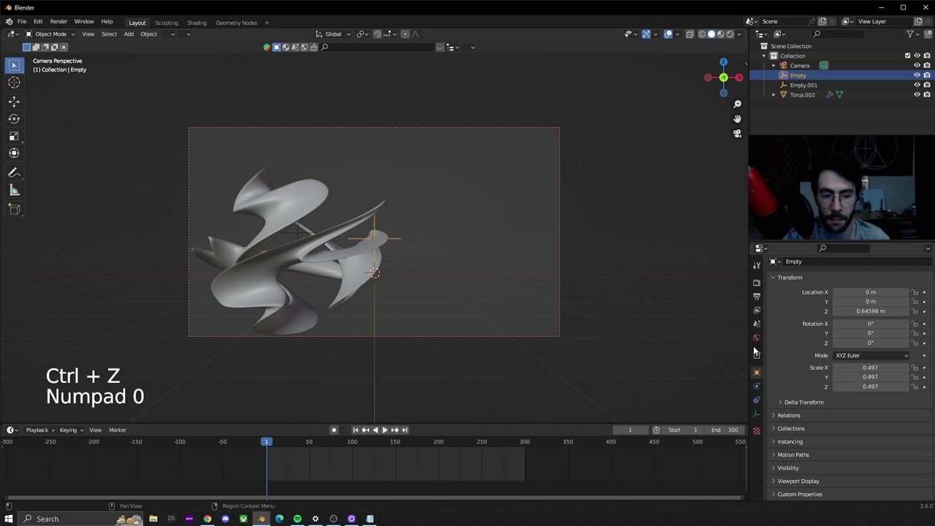
{"action": "left_click", "coordinate": [321, 207]}
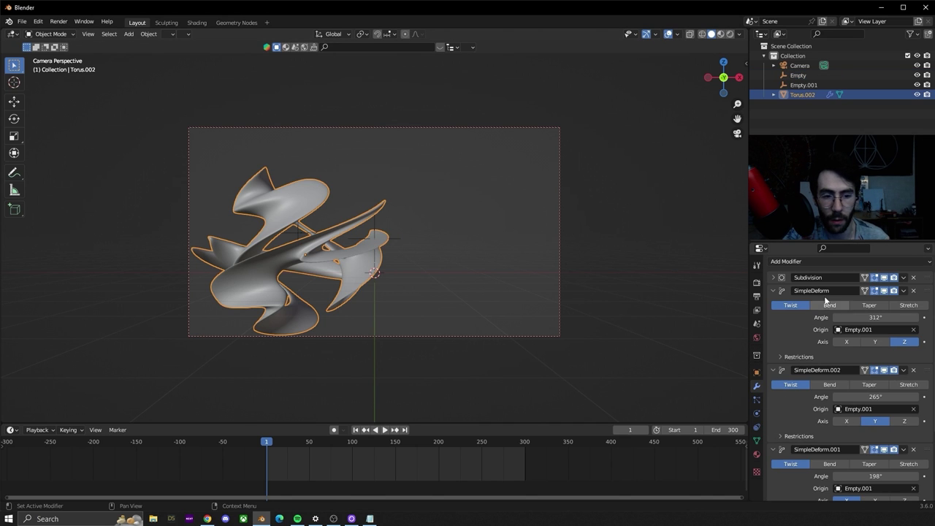
{"action": "scroll", "coordinate": [824, 267], "scroll_direction": "down", "scroll_amount": 3}
{"action": "scroll", "coordinate": [808, 263], "scroll_direction": "up", "scroll_amount": 5}
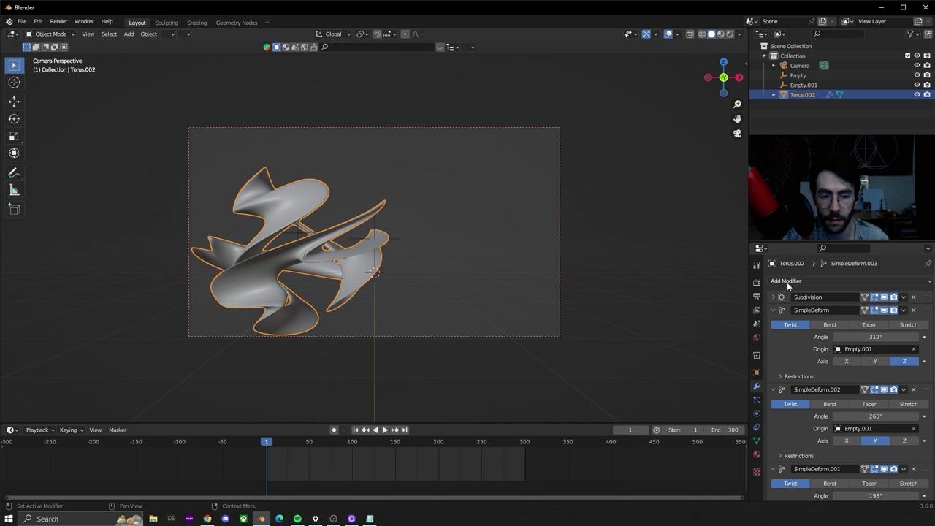
{"action": "left_click", "coordinate": [786, 282]}
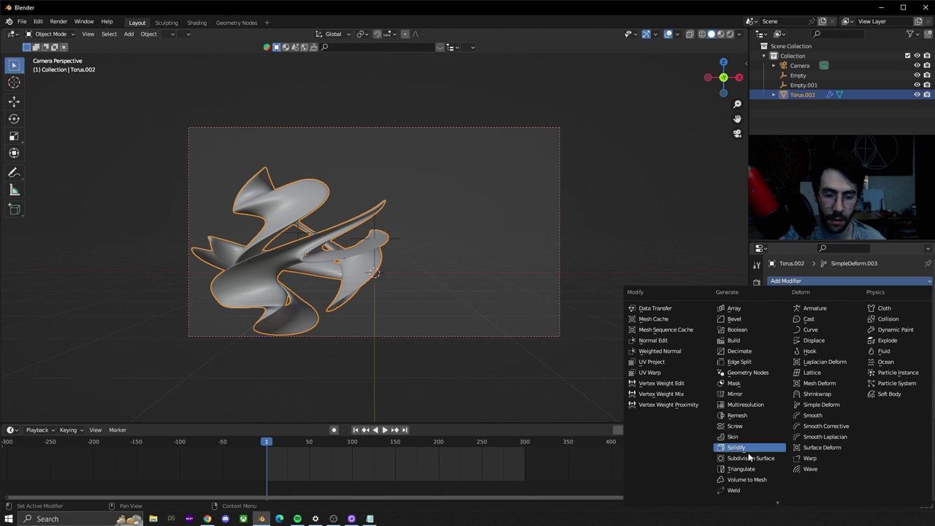
{"action": "left_click", "coordinate": [743, 392]}
{"action": "left_click", "coordinate": [838, 447]}
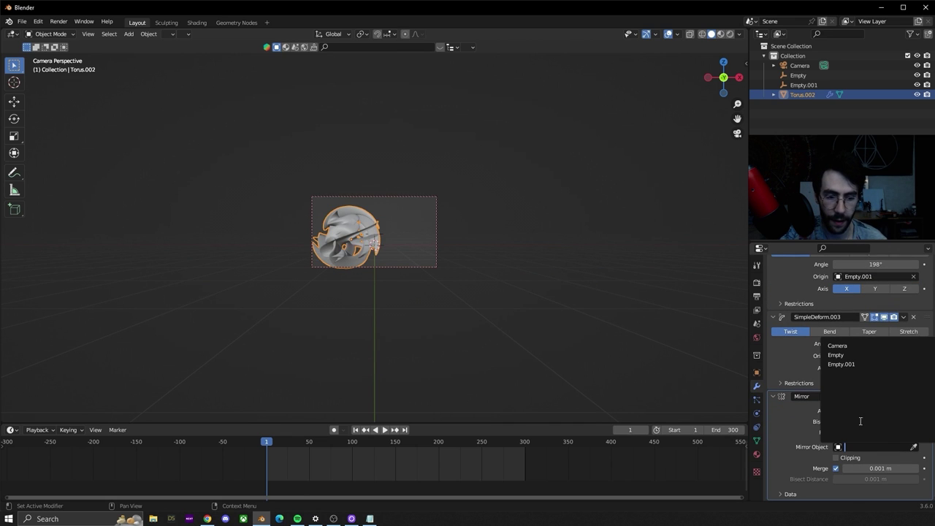
{"action": "left_click", "coordinate": [836, 355]}
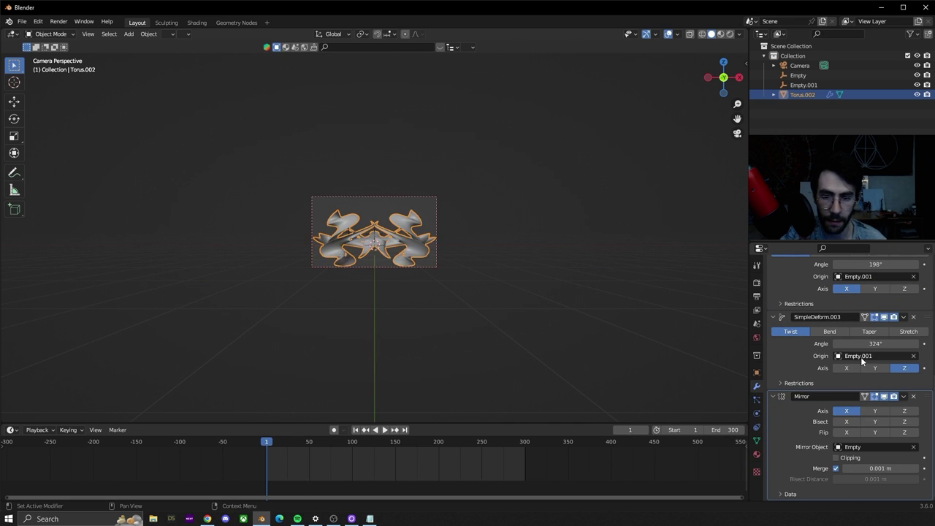
Pull the camera back to Y −13.353 m so the sculpture fits, then reselect the torus.
{"action": "scroll", "coordinate": [445, 280], "scroll_direction": "up", "scroll_amount": 6}
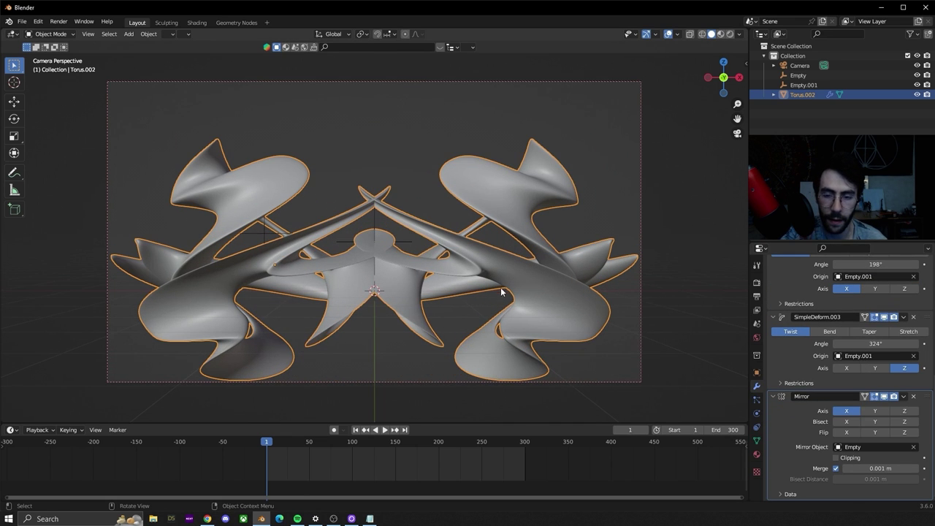
{"action": "scroll", "coordinate": [241, 282], "scroll_direction": "up", "scroll_amount": 2}
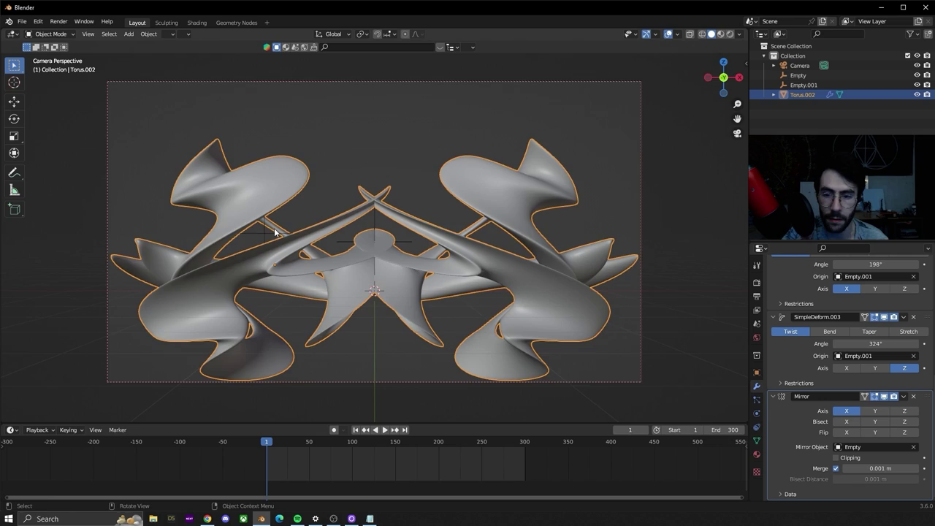
{"action": "middle_click_drag", "start_coordinate": [241, 282], "coordinate": [322, 244]}
{"action": "key", "text": "KP_0"}
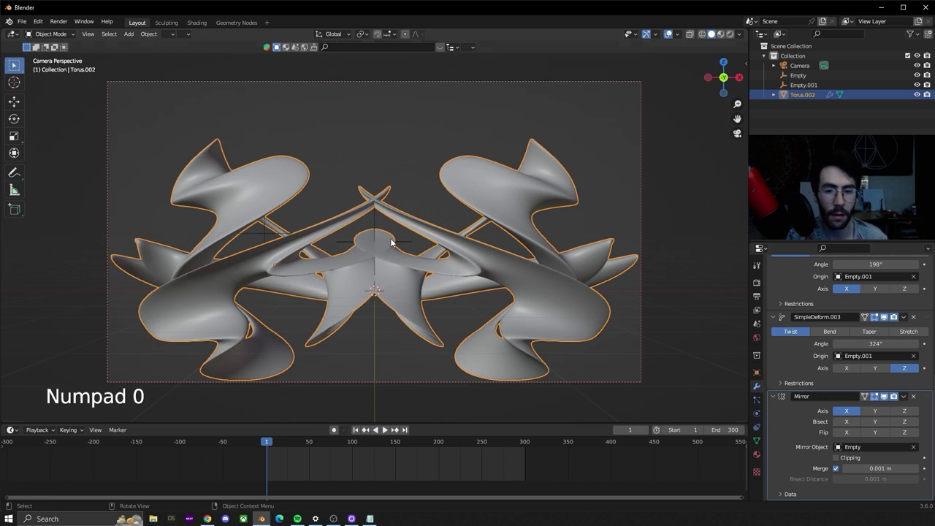
{"action": "left_click", "coordinate": [800, 65]}
{"action": "left_click_drag", "start_coordinate": [861, 309], "coordinate": [868, 310]}
{"action": "left_click", "coordinate": [505, 197]}
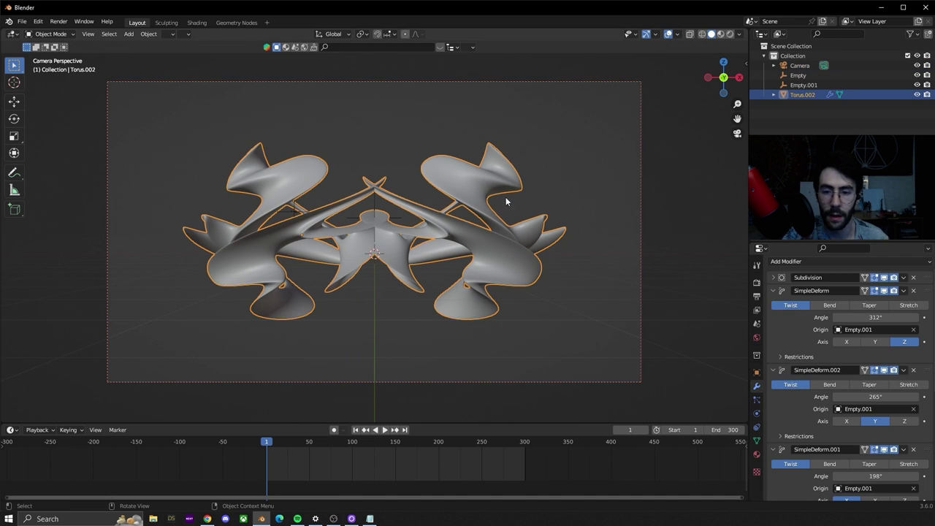
Select all objects and keyframe location, rotation and scale at frame 1.
{"action": "key", "text": "a"}
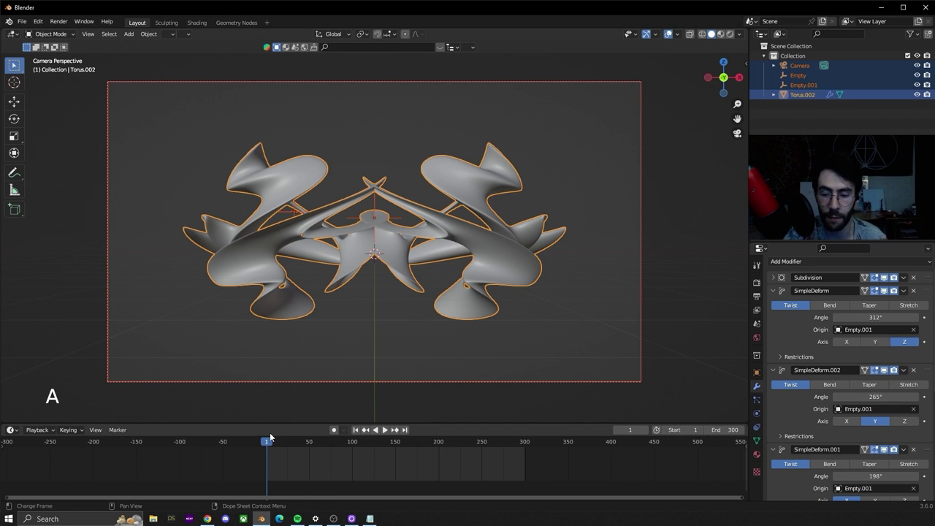
{"action": "key", "text": "i"}
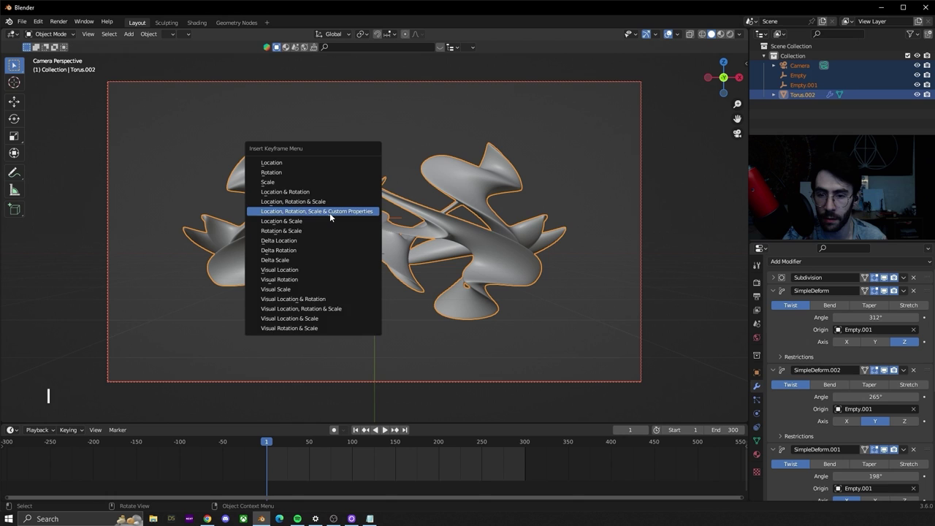
{"action": "left_click", "coordinate": [330, 212]}
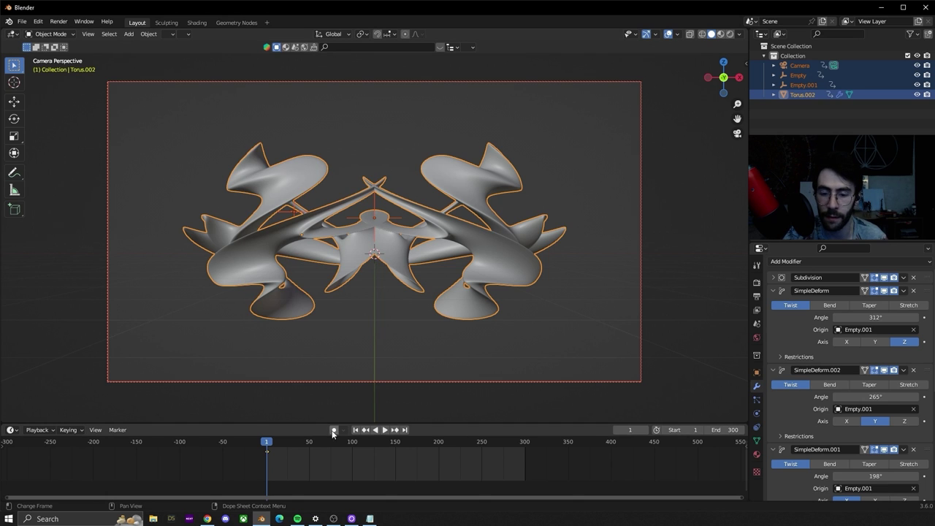
Keyframe all objects' transforms again at frame 301, then return to the first frame.
{"action": "left_click", "coordinate": [405, 429]}
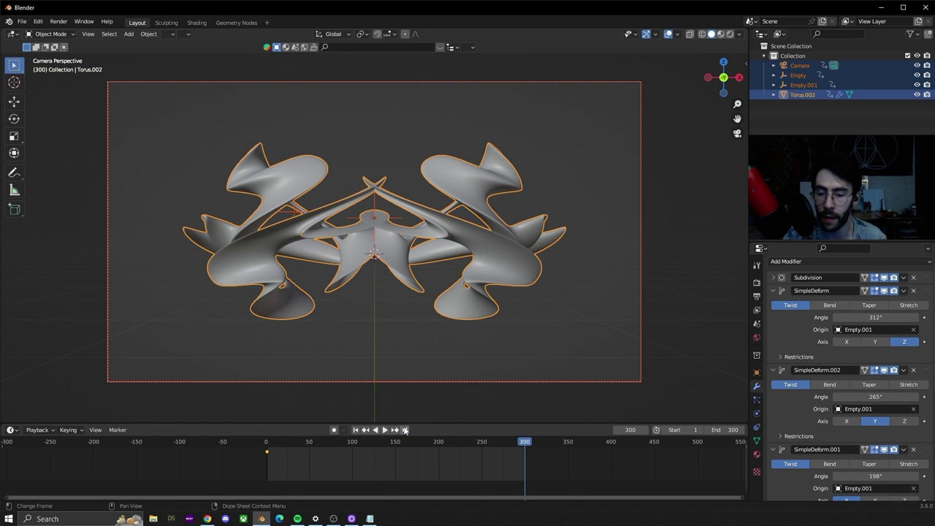
{"action": "key", "text": "Right"}
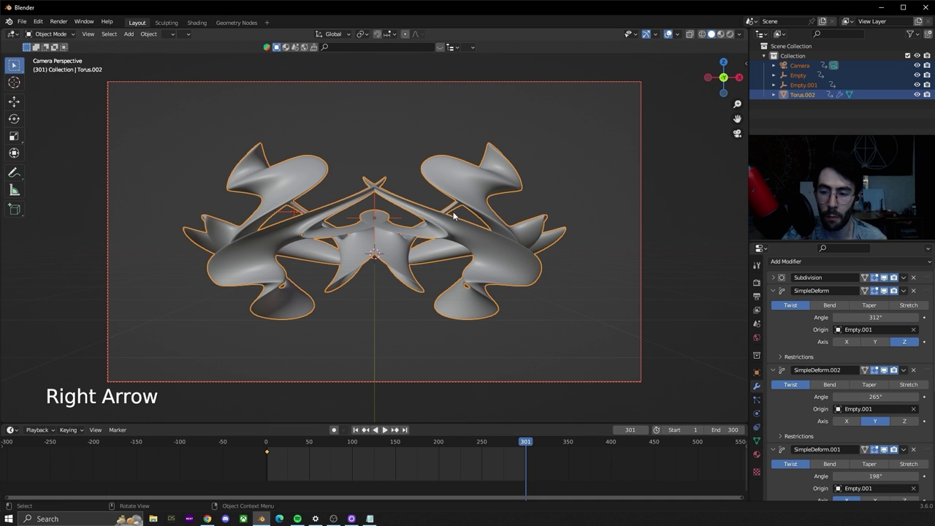
{"action": "key", "text": "i"}
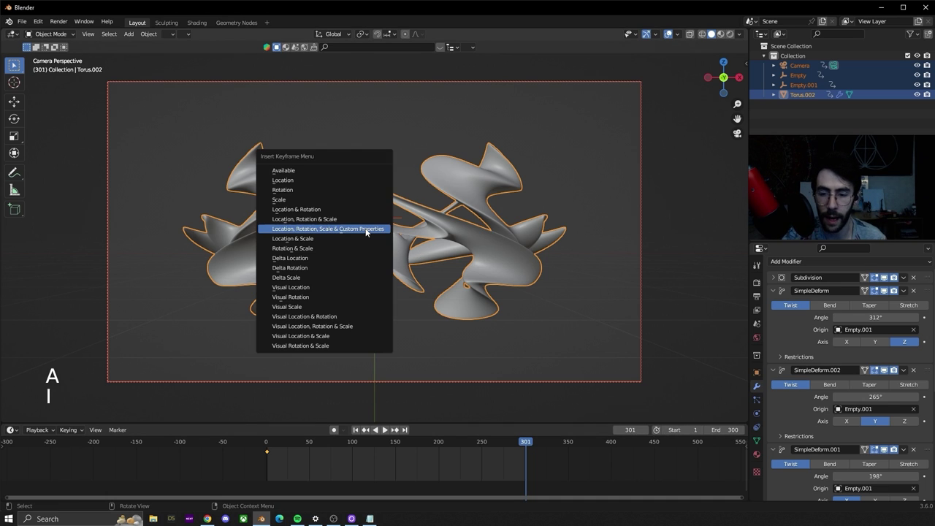
{"action": "left_click", "coordinate": [288, 228]}
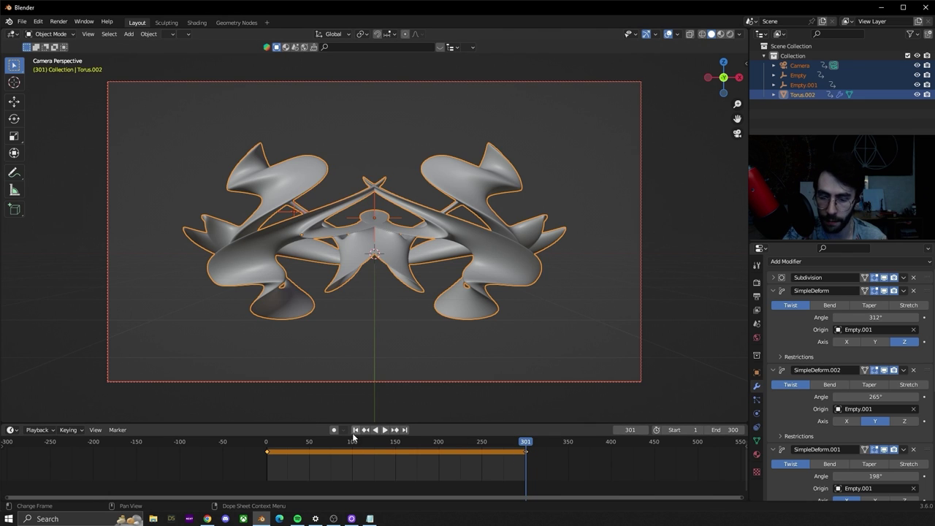
{"action": "left_click", "coordinate": [355, 429]}
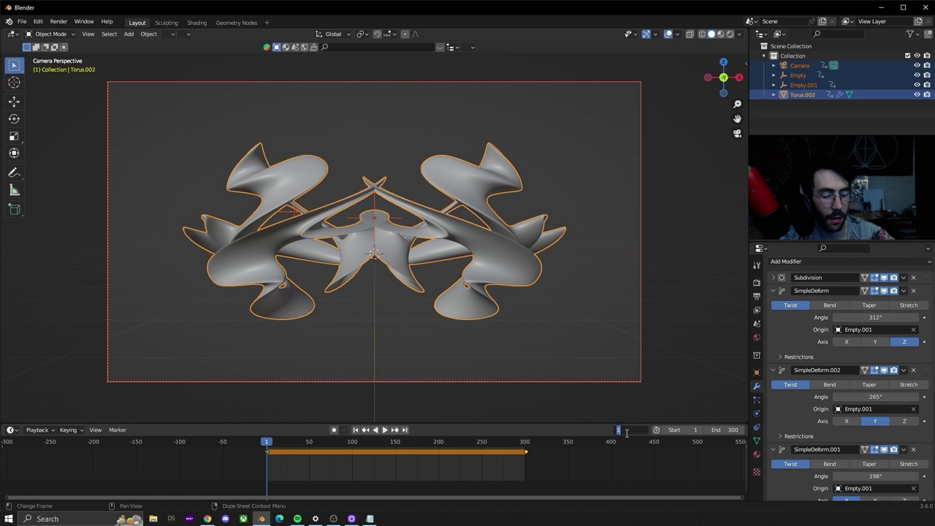
At frame 75, select Empty.001 and move it to X −0.658 m.
{"action": "key", "text": "Return"}
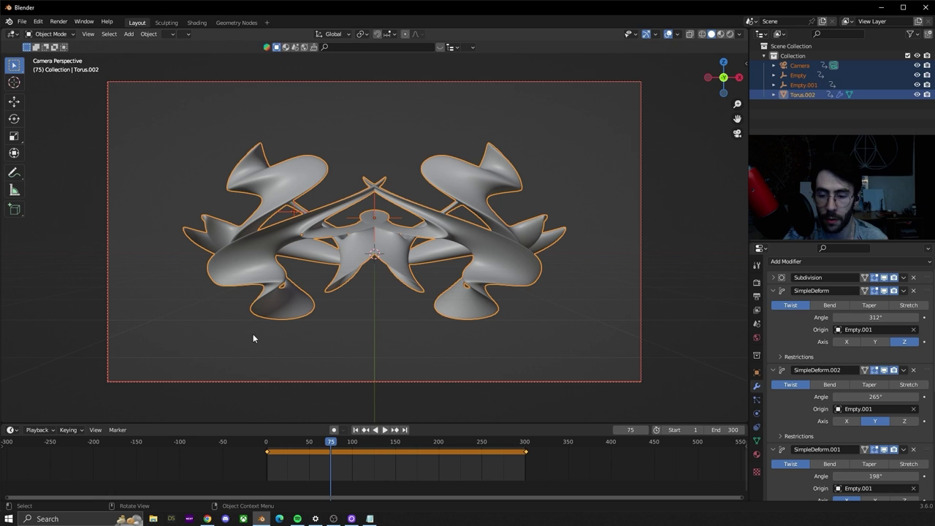
{"action": "left_click", "coordinate": [282, 225]}
{"action": "left_click", "coordinate": [296, 212]}
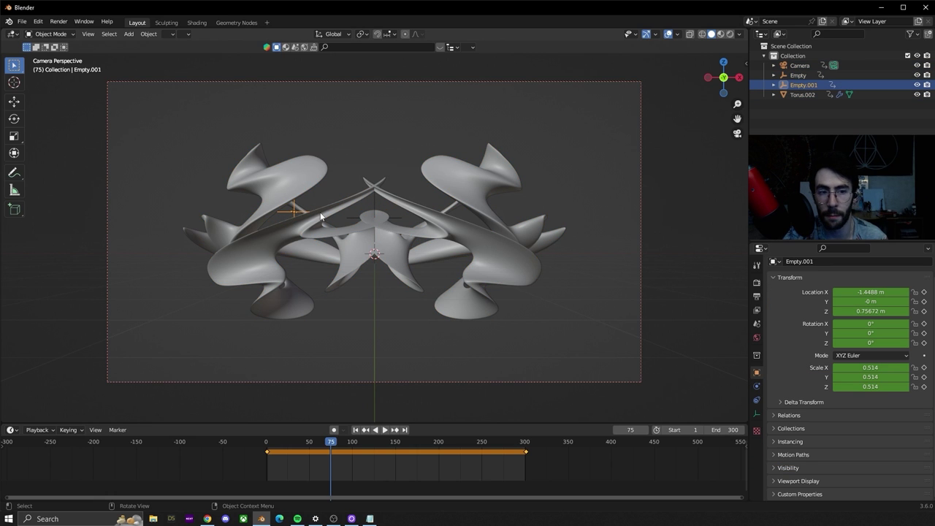
{"action": "key", "text": "g"}
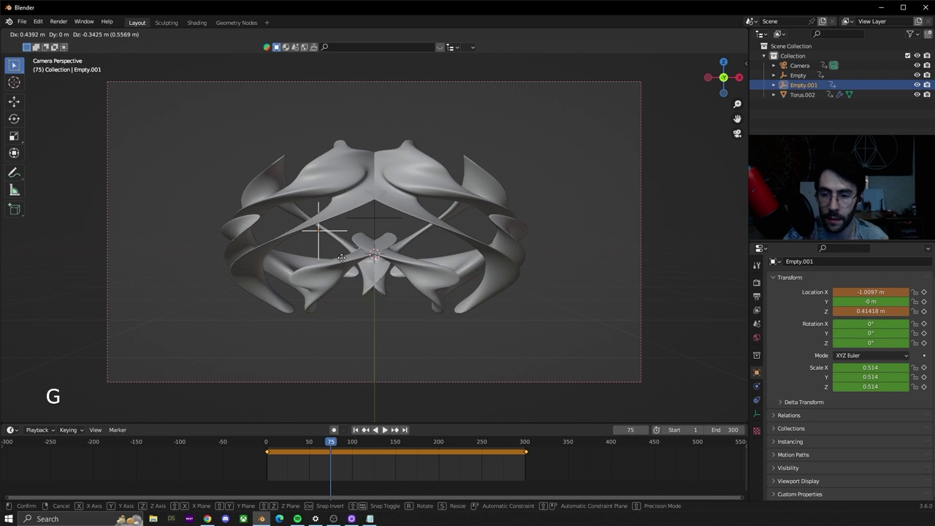
{"action": "left_click", "coordinate": [359, 276]}
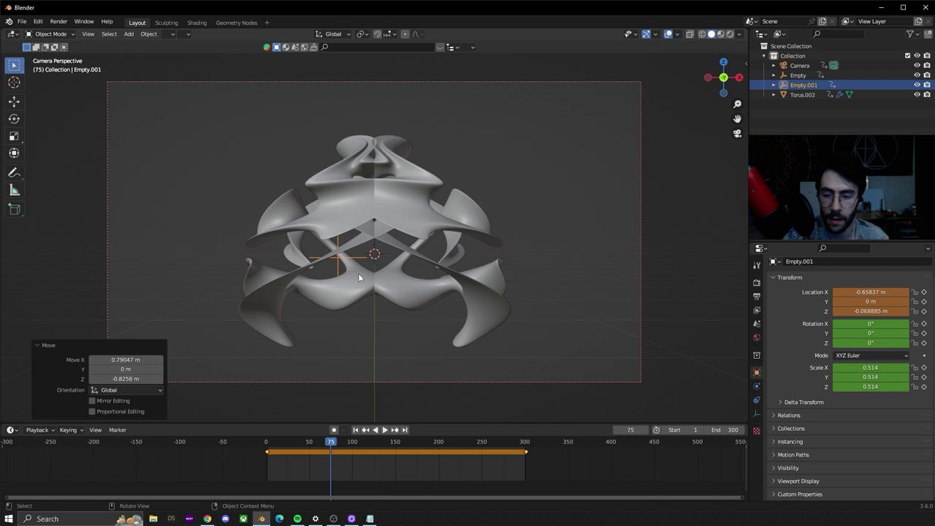
Rotate Empty.001 to about −34.6° on Z and keyframe its location, rotation and scale.
{"action": "key", "text": "r"}
{"action": "key", "text": "r"}
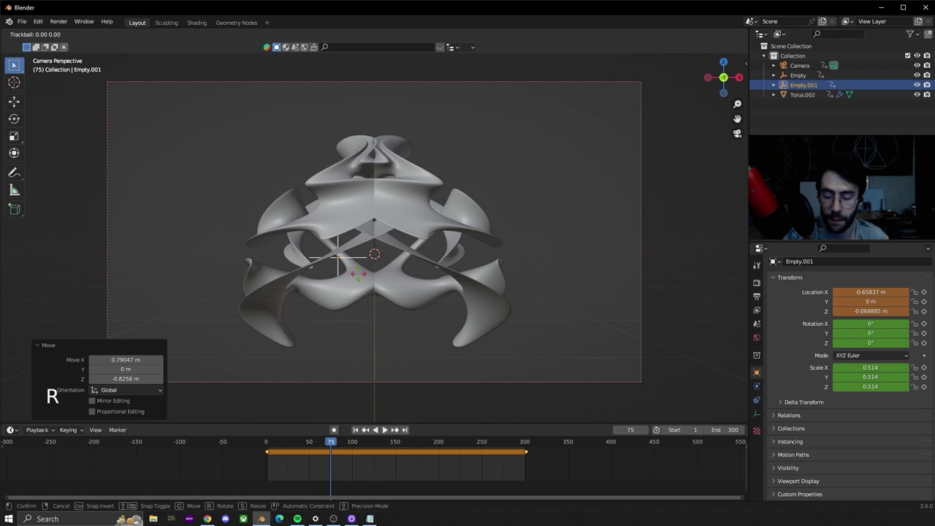
{"action": "key", "text": "shift"}
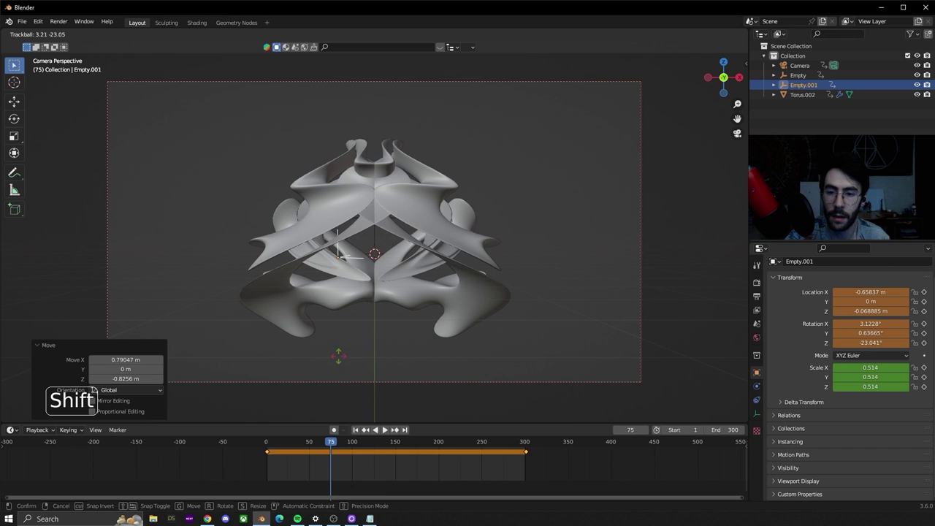
{"action": "left_click", "coordinate": [245, 353]}
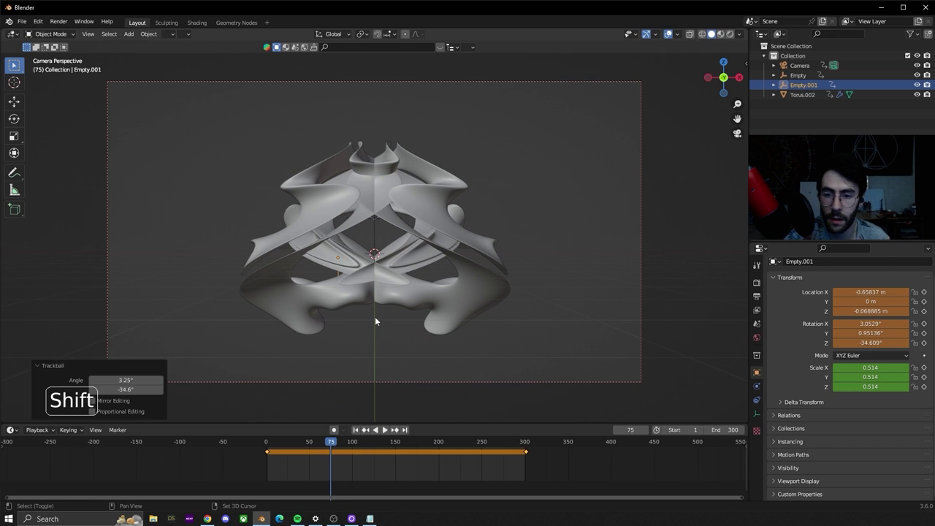
{"action": "key", "text": "i"}
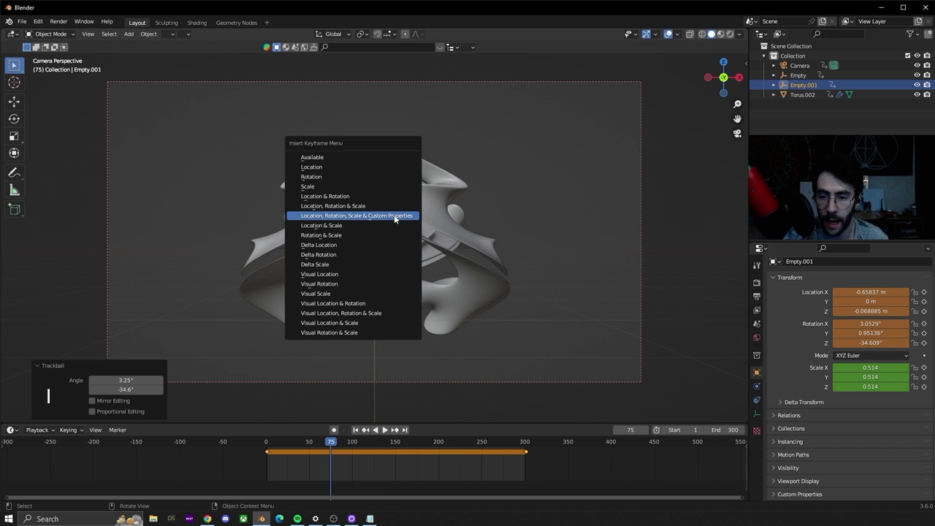
{"action": "left_click", "coordinate": [308, 218]}
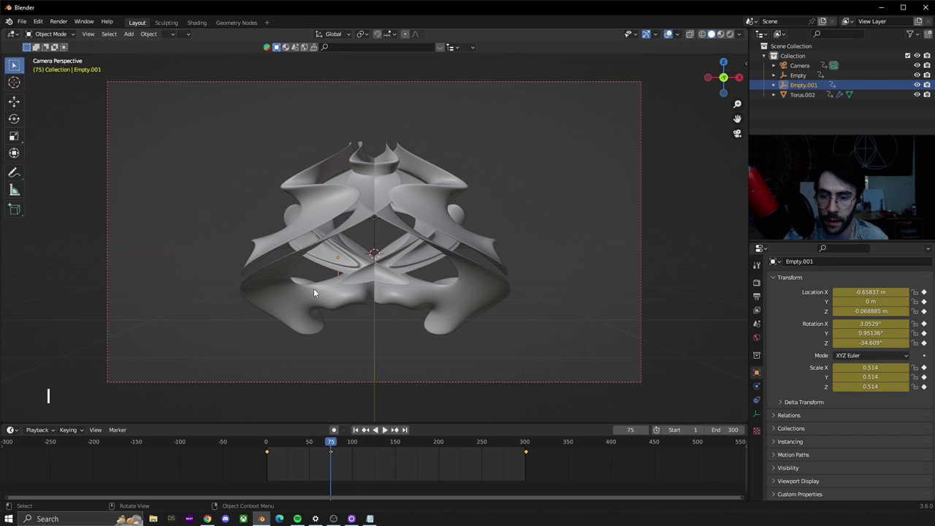
Go to frame 150 on the timeline.
{"action": "left_click", "coordinate": [643, 429]}
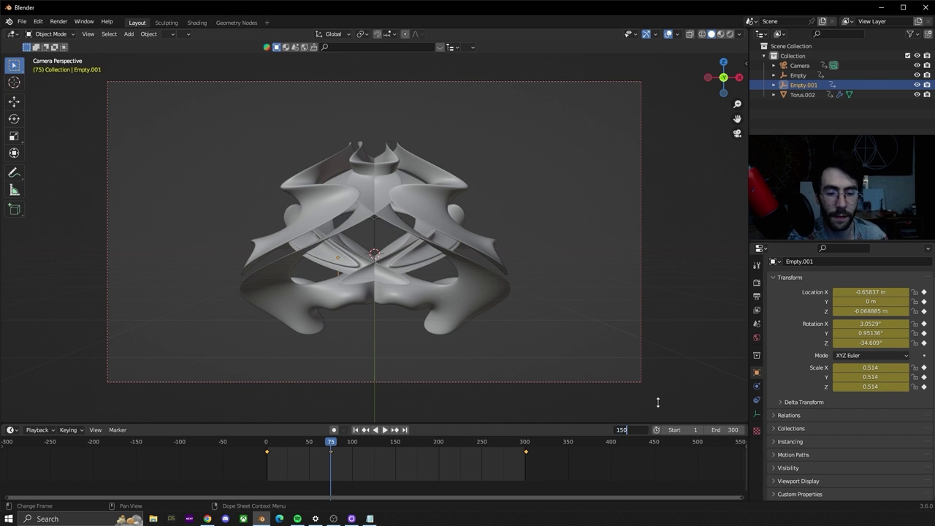
{"action": "type", "text": "150"}
{"action": "key", "text": "Return"}
Move the torus about X −0.589 m, Z +0.501 m and keyframe its location, rotation and scale.
{"action": "left_click", "coordinate": [290, 178]}
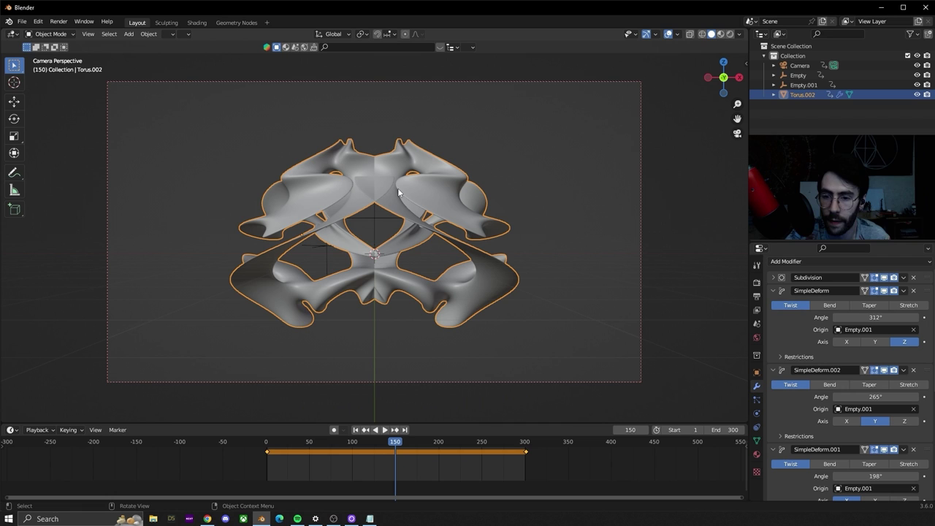
{"action": "key", "text": "g"}
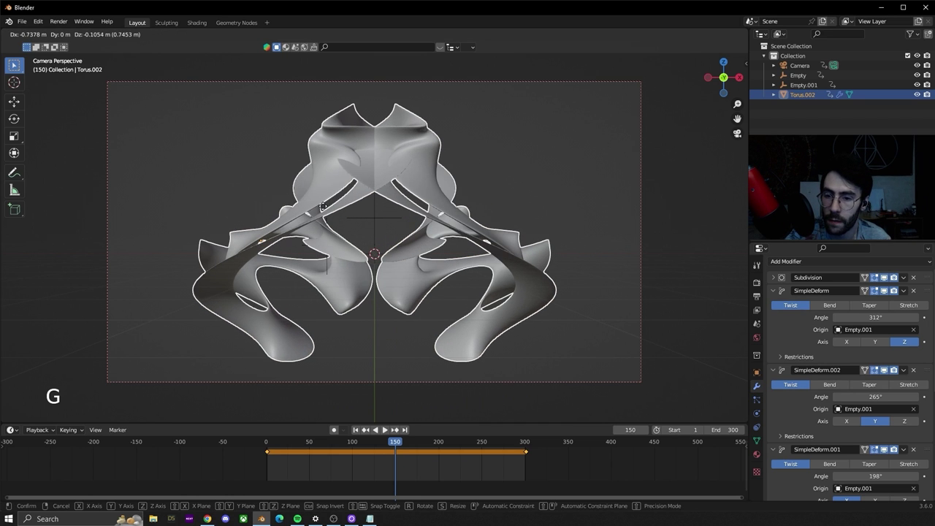
{"action": "left_click", "coordinate": [294, 194]}
{"action": "key", "text": "g"}
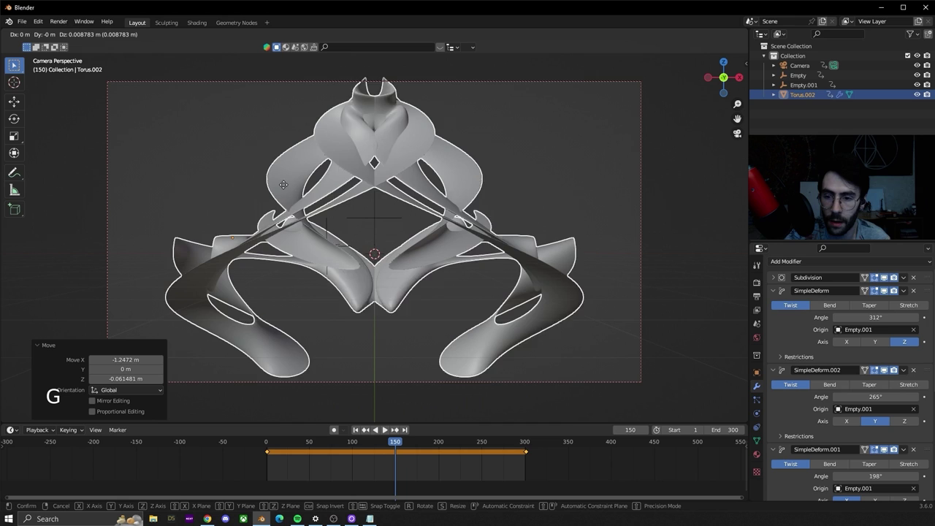
{"action": "left_click", "coordinate": [275, 175]}
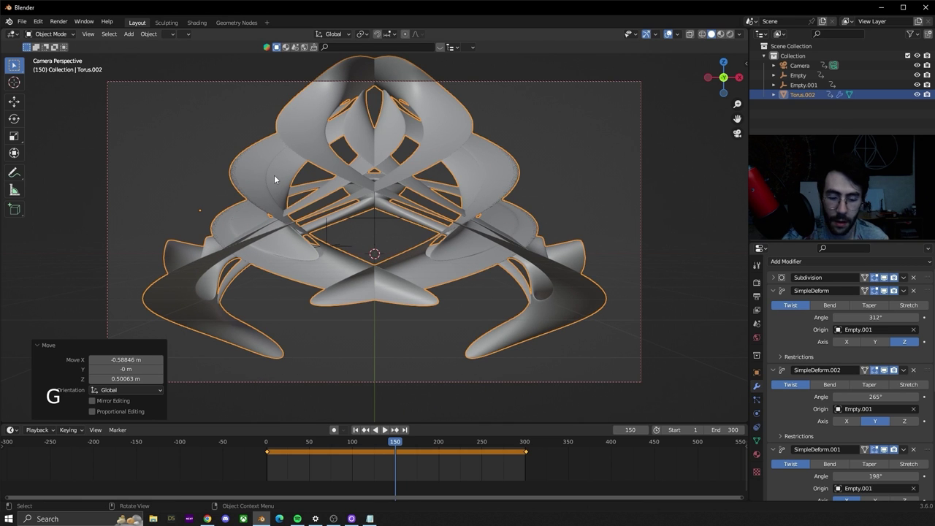
{"action": "key", "text": "i"}
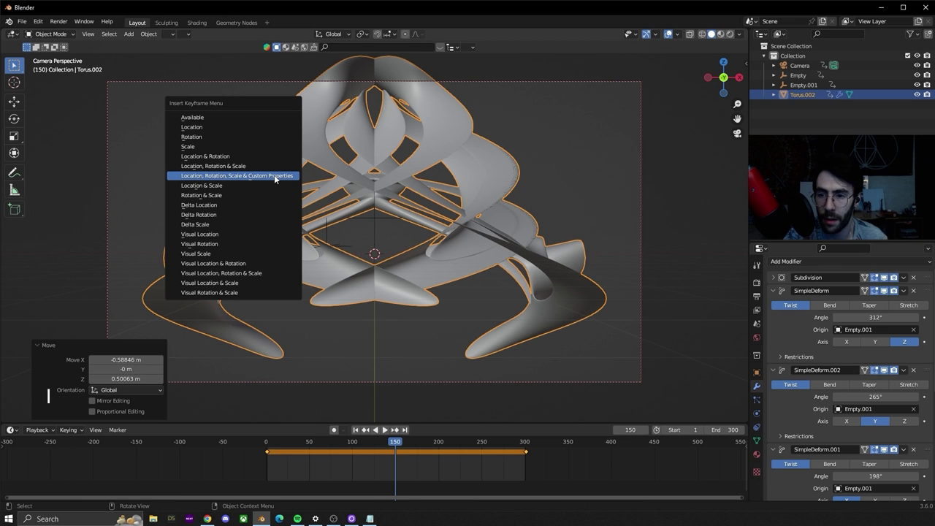
{"action": "left_click", "coordinate": [274, 174]}
{"action": "left_click", "coordinate": [643, 431]}
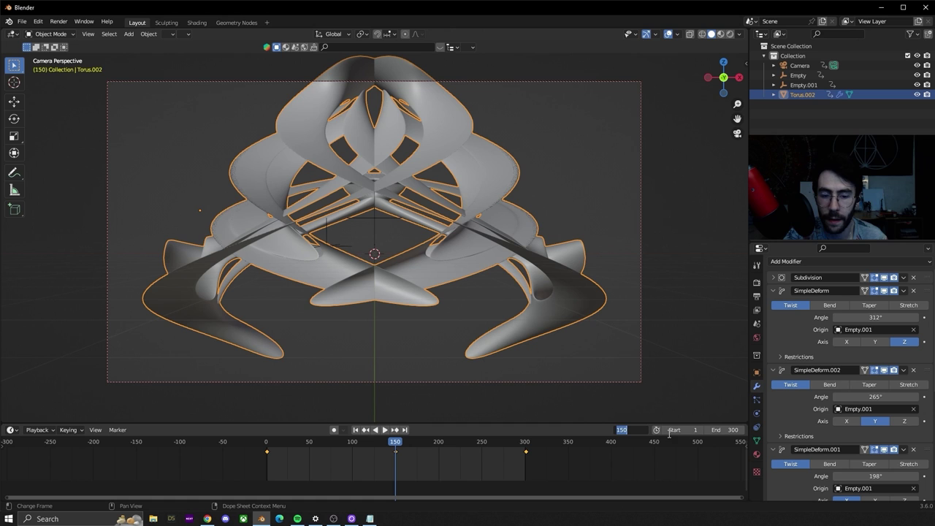
At frame 225, tilt Empty.001 with a free trackball rotation, about −28.4° on Z.
{"action": "type", "text": "225"}
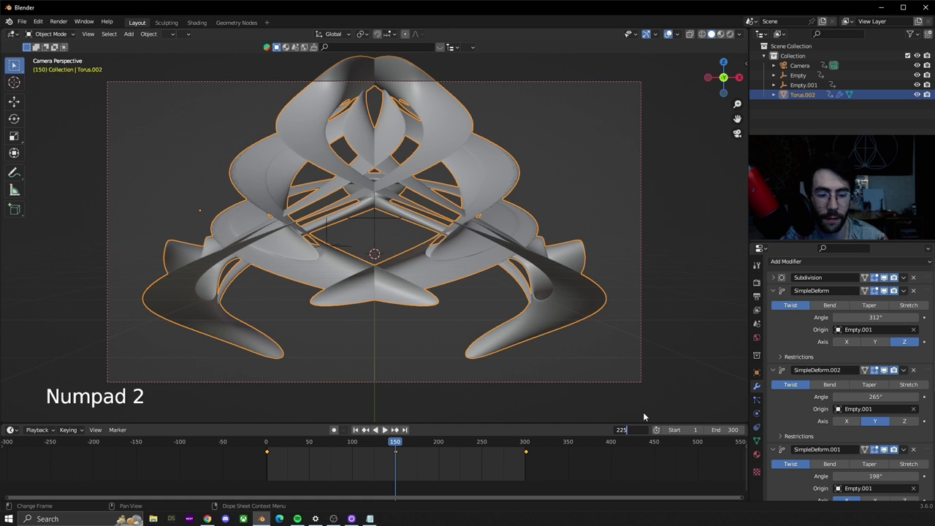
{"action": "key", "text": "Return"}
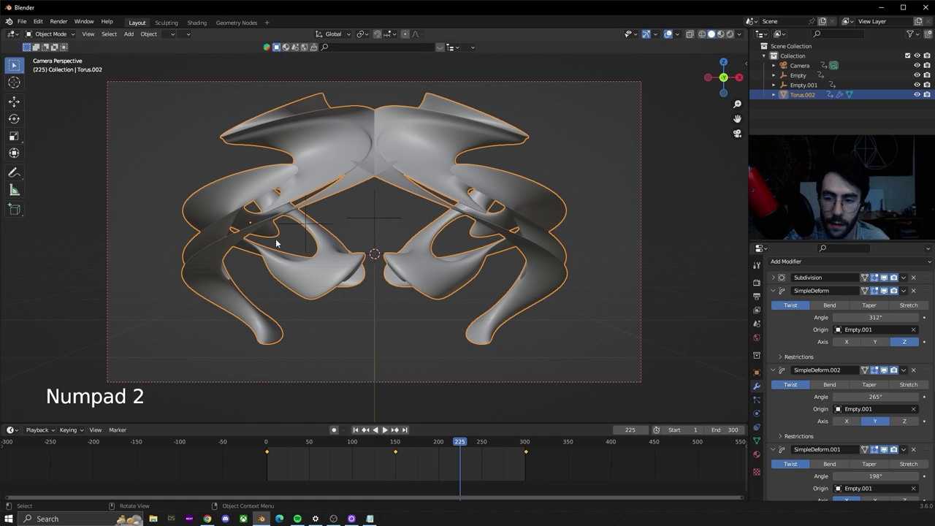
{"action": "left_click", "coordinate": [314, 228]}
{"action": "key", "text": "r"}
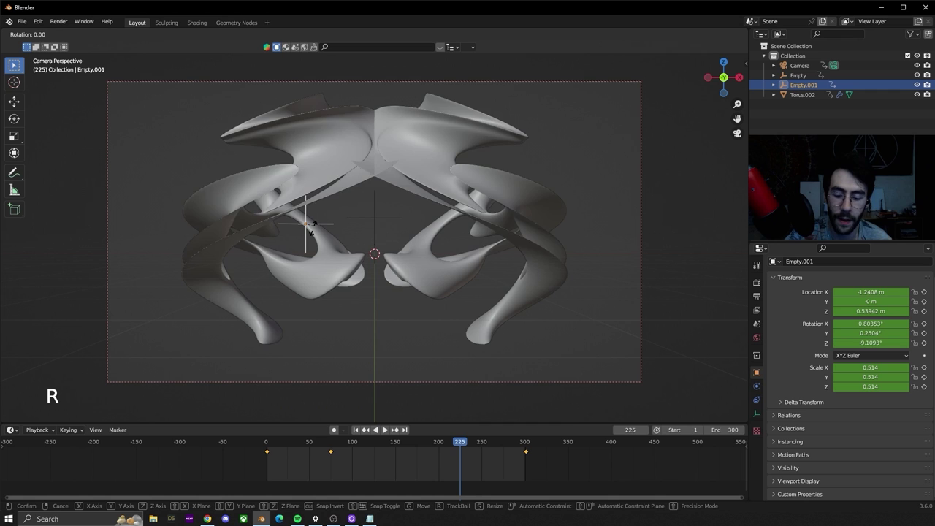
{"action": "left_click", "coordinate": [314, 228]}
{"action": "key", "text": "ctrl+z"}
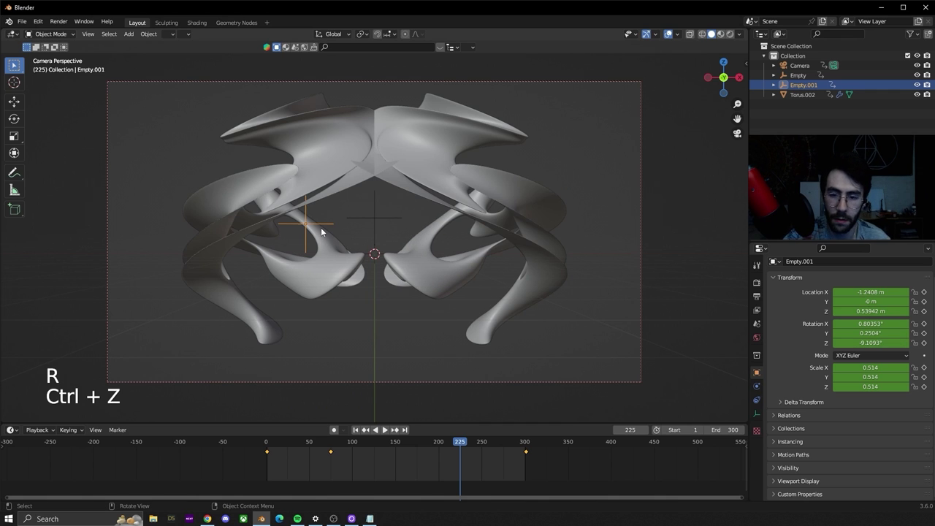
{"action": "key", "text": "r"}
{"action": "key", "text": "r"}
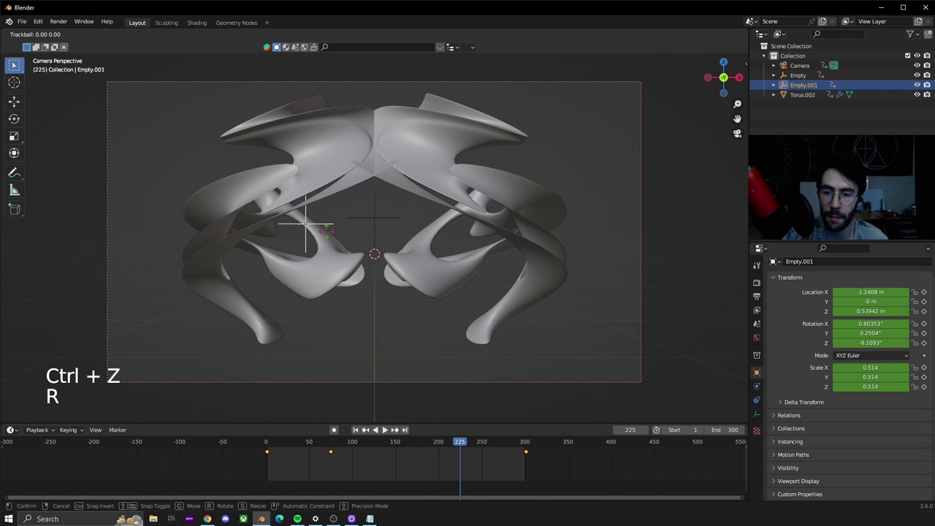
{"action": "key", "text": "shift"}
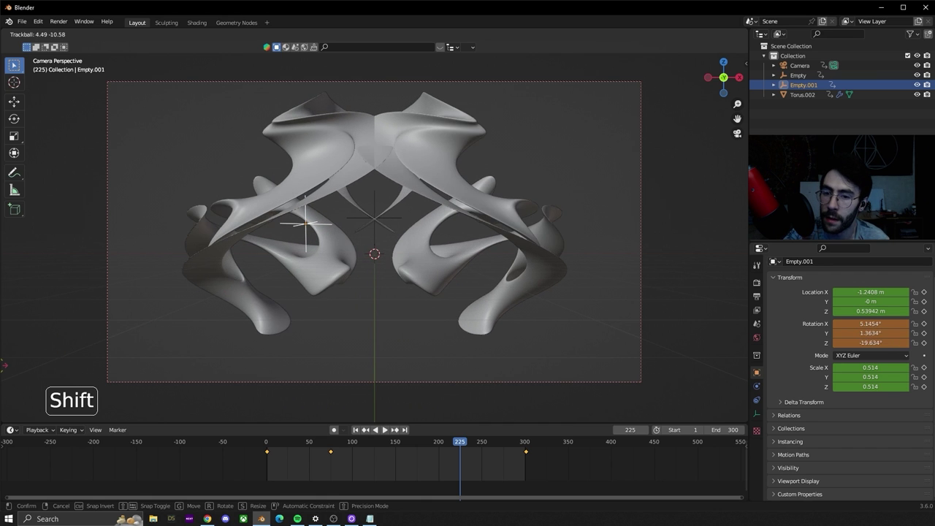
{"action": "left_click", "coordinate": [552, 49]}
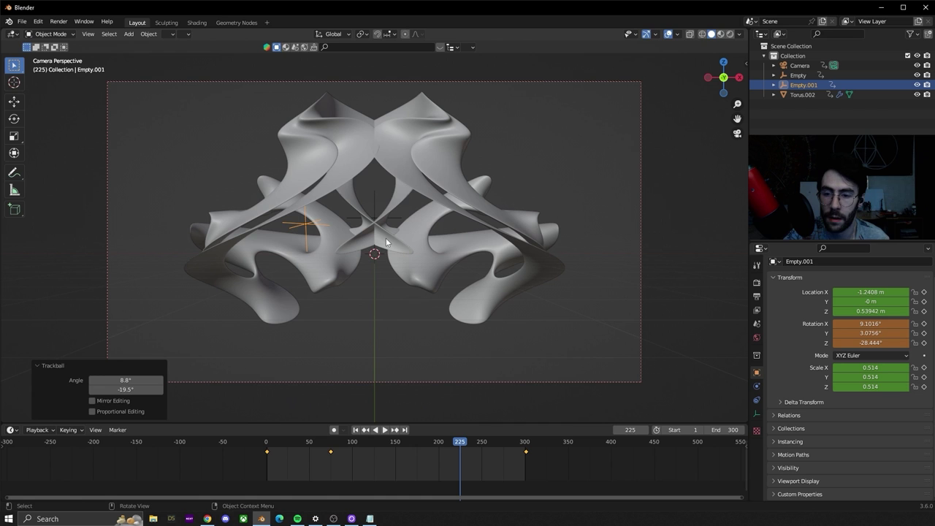
Move Empty.001 to X −1.4147 m, Z −0.300 m and keyframe its location, rotation and scale.
{"action": "key", "text": "g"}
{"action": "key", "text": "shift"}
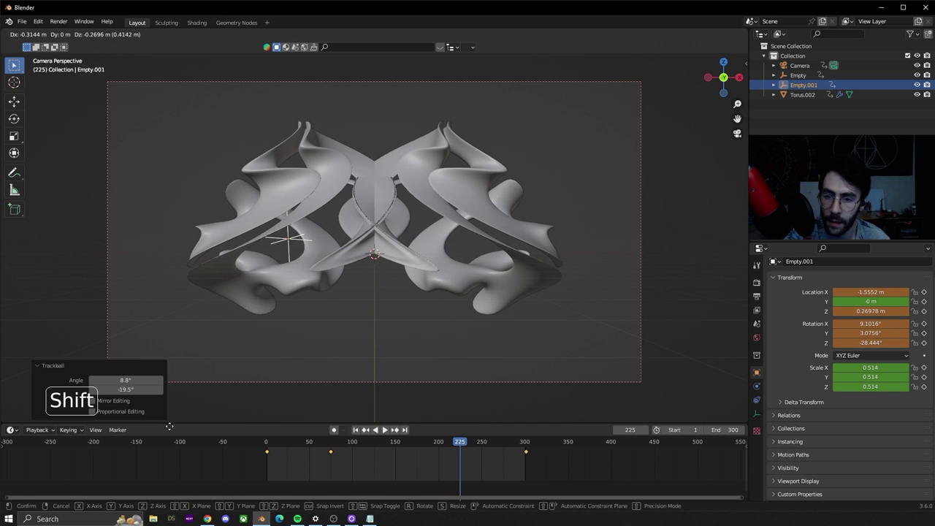
{"action": "left_click", "coordinate": [260, 318]}
{"action": "key", "text": "i"}
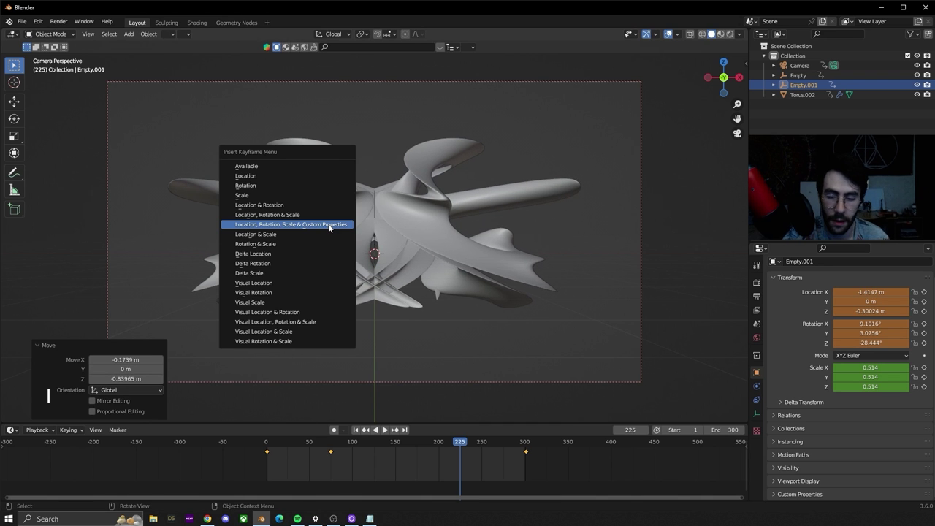
{"action": "left_click", "coordinate": [328, 224]}
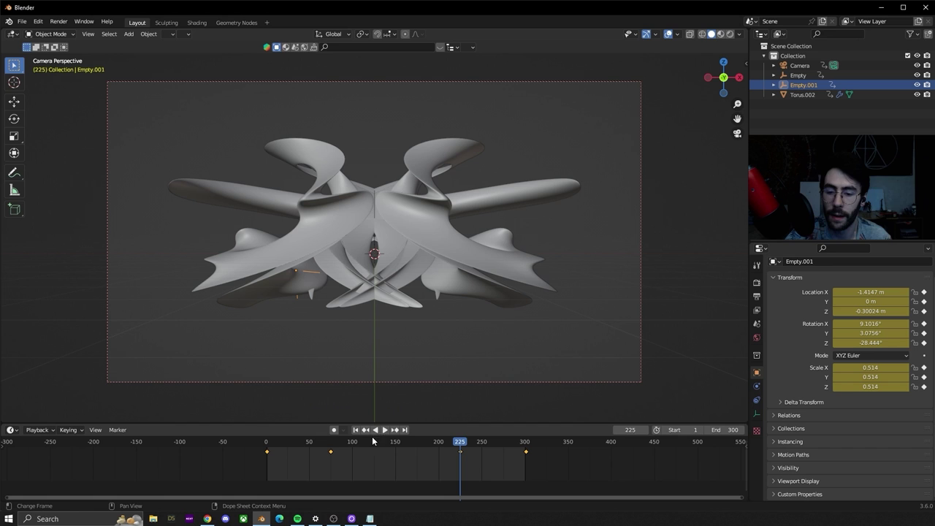
Play the animation from frame 0 through the loop and stop it back at frame 0.
{"action": "key", "text": "space"}
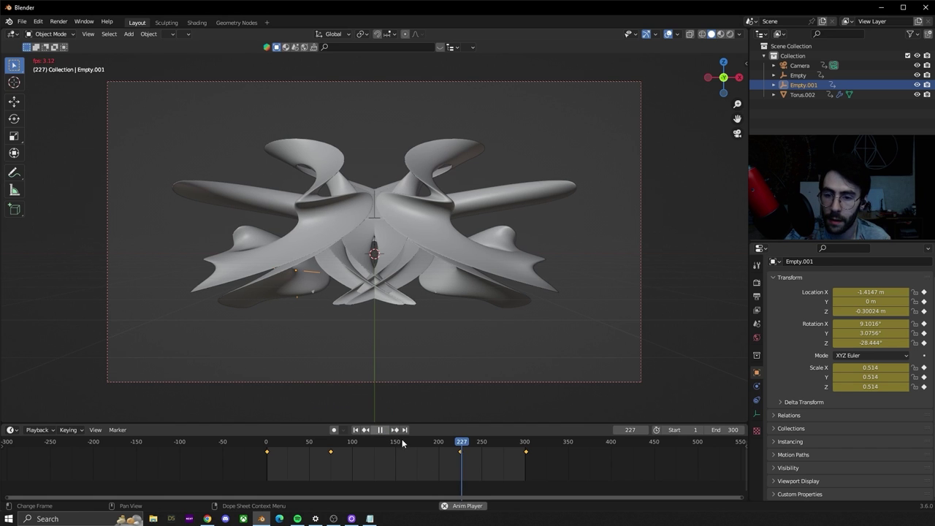
{"action": "left_click_drag", "start_coordinate": [357, 444], "coordinate": [266, 452]}
{"action": "key", "text": "space"}
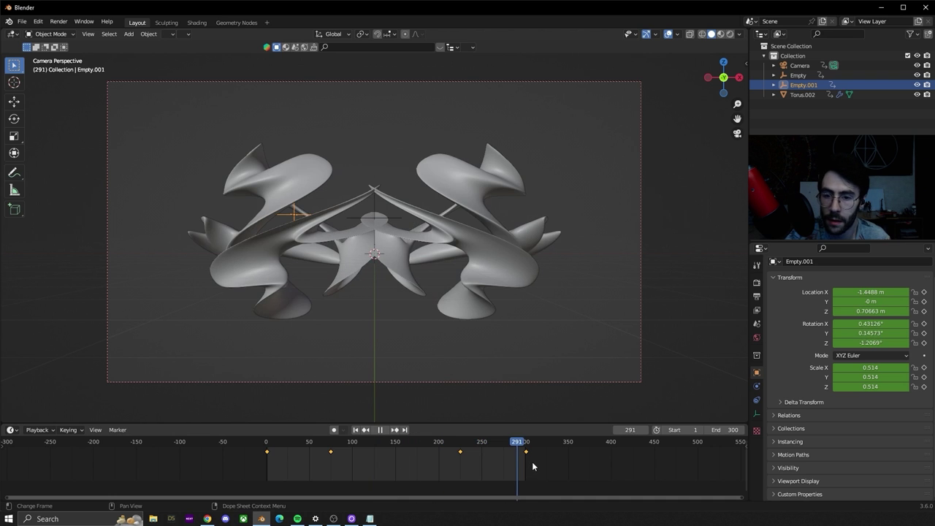
{"action": "left_click_drag", "start_coordinate": [533, 462], "coordinate": [230, 469]}
{"action": "key", "text": "space"}
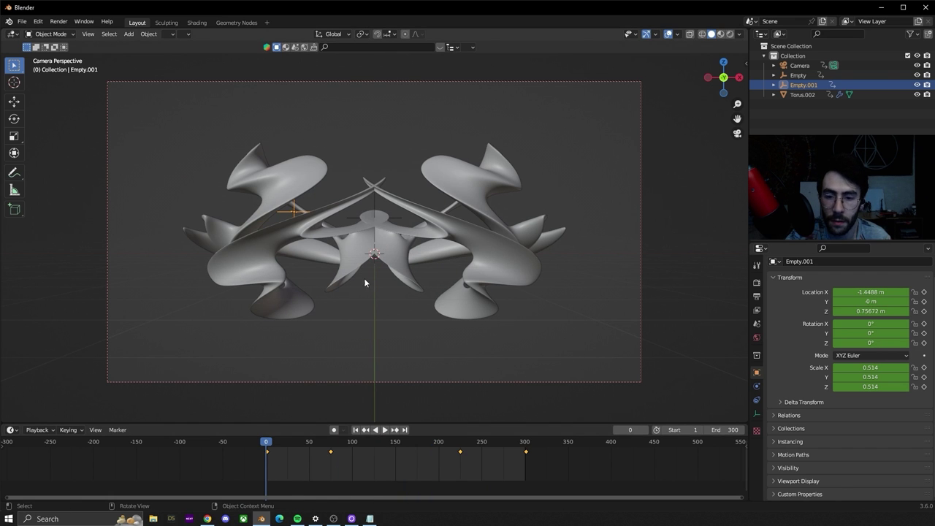
Give Torus.002 a new material with Metallic 1.0 and Roughness 0.15.
{"action": "left_click", "coordinate": [365, 279]}
{"action": "left_click", "coordinate": [757, 456]}
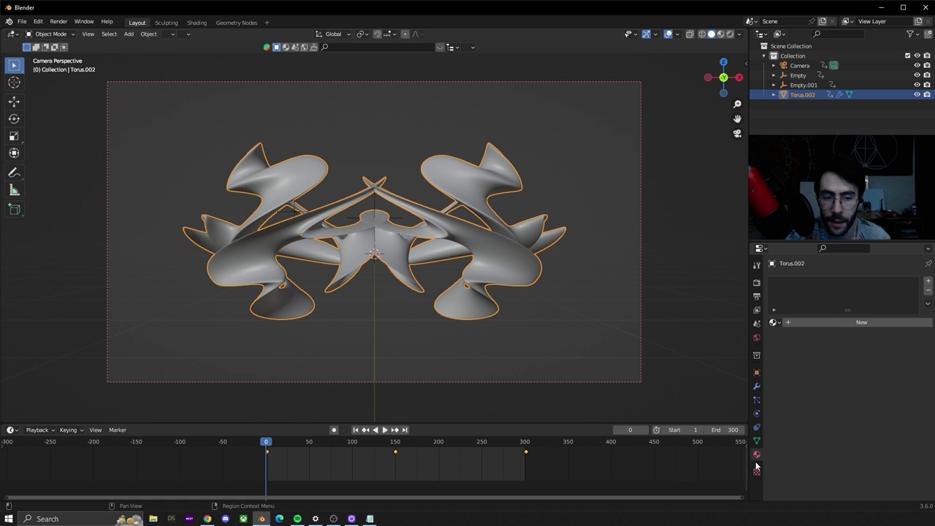
{"action": "left_click", "coordinate": [839, 325]}
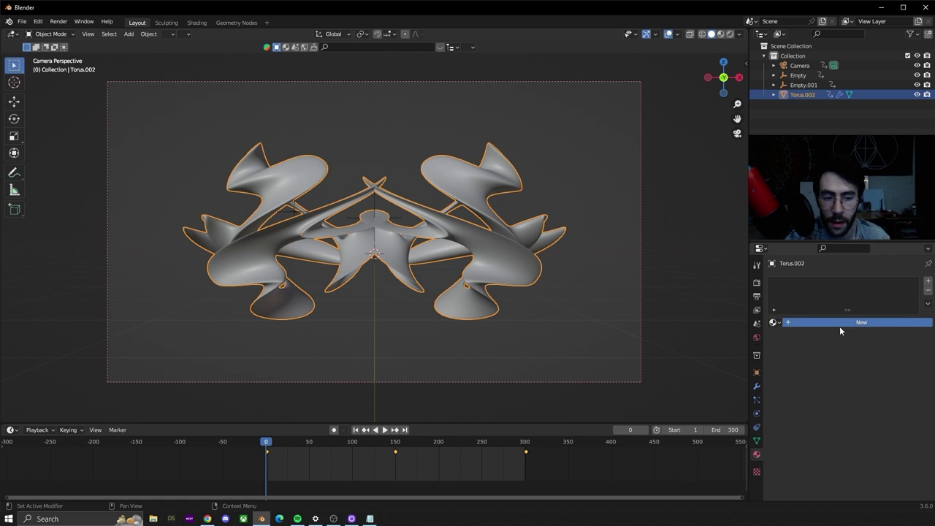
{"action": "scroll", "coordinate": [851, 326], "scroll_direction": "down", "scroll_amount": 4}
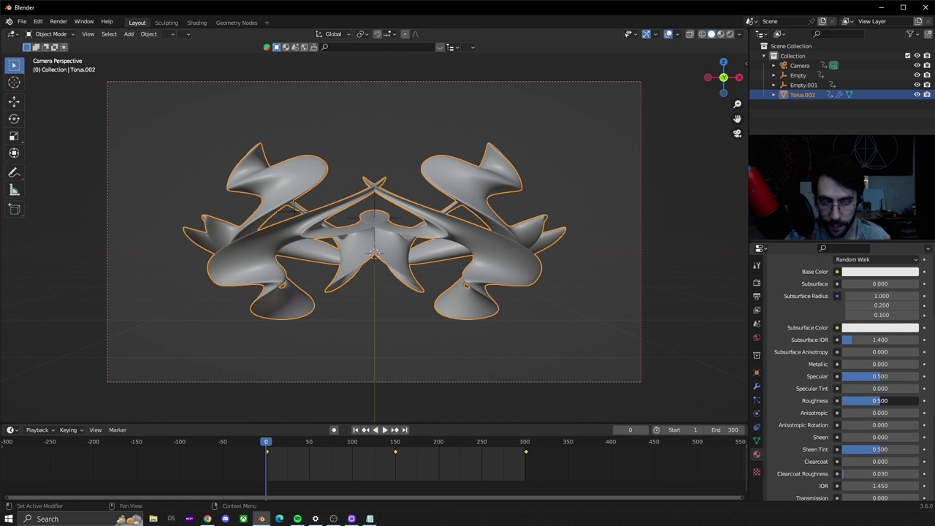
{"action": "left_click", "coordinate": [856, 400]}
{"action": "type", "text": "0.15"}
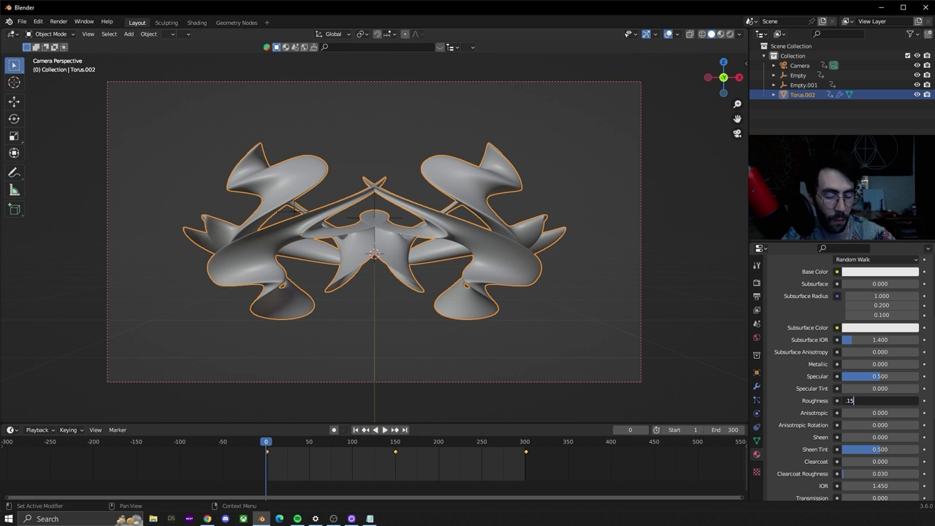
{"action": "key", "text": "Return"}
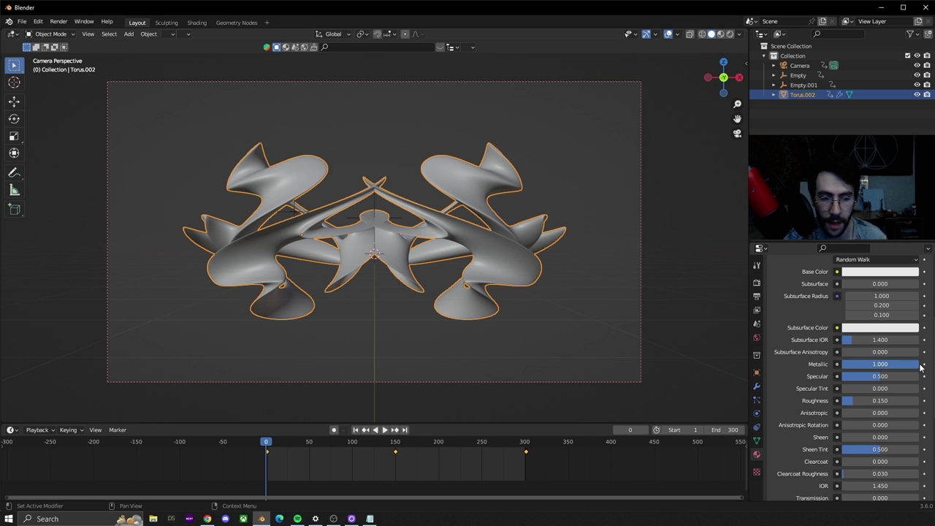
Set the world background colour to black.
{"action": "scroll", "coordinate": [378, 209], "scroll_direction": "down", "scroll_amount": 2}
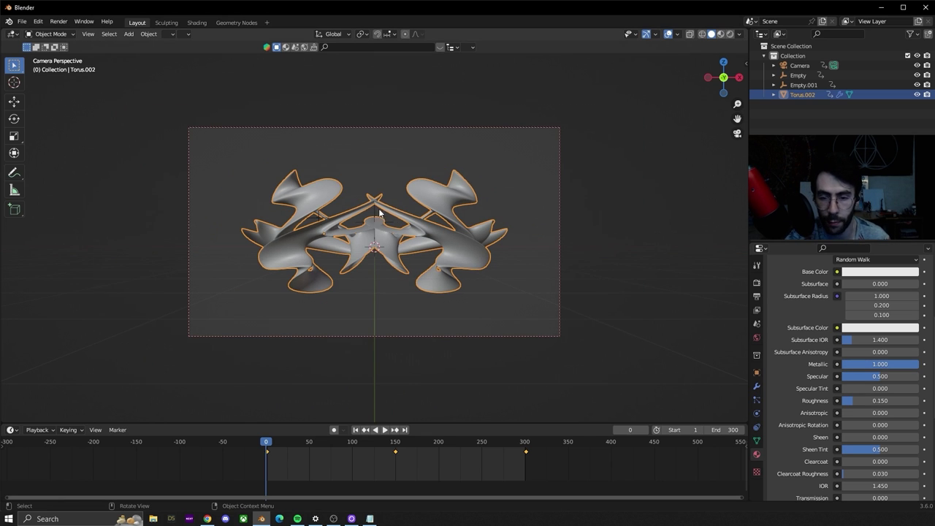
{"action": "left_click", "coordinate": [756, 337]}
{"action": "scroll", "coordinate": [833, 335], "scroll_direction": "up", "scroll_amount": 5}
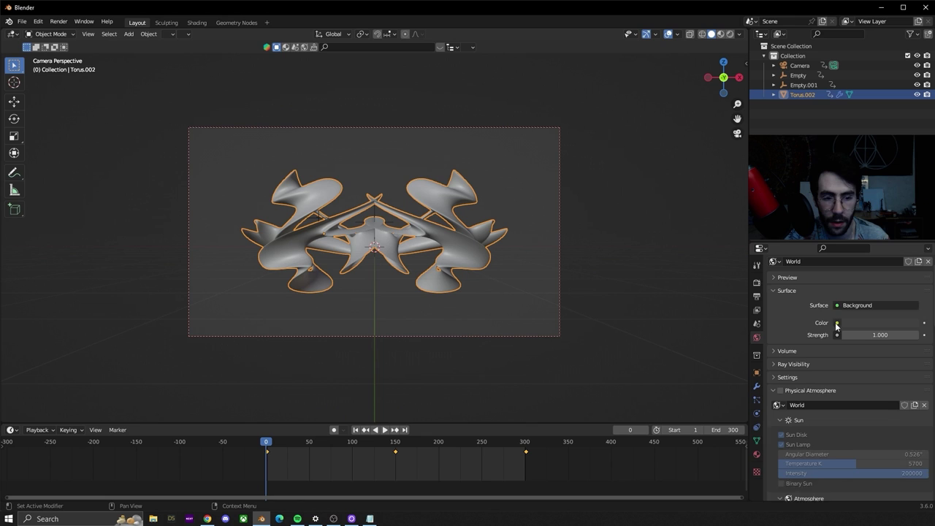
{"action": "scroll", "coordinate": [848, 334], "scroll_direction": "up", "scroll_amount": 1}
{"action": "left_click", "coordinate": [851, 343]}
{"action": "left_click_drag", "start_coordinate": [913, 263], "coordinate": [913, 276]}
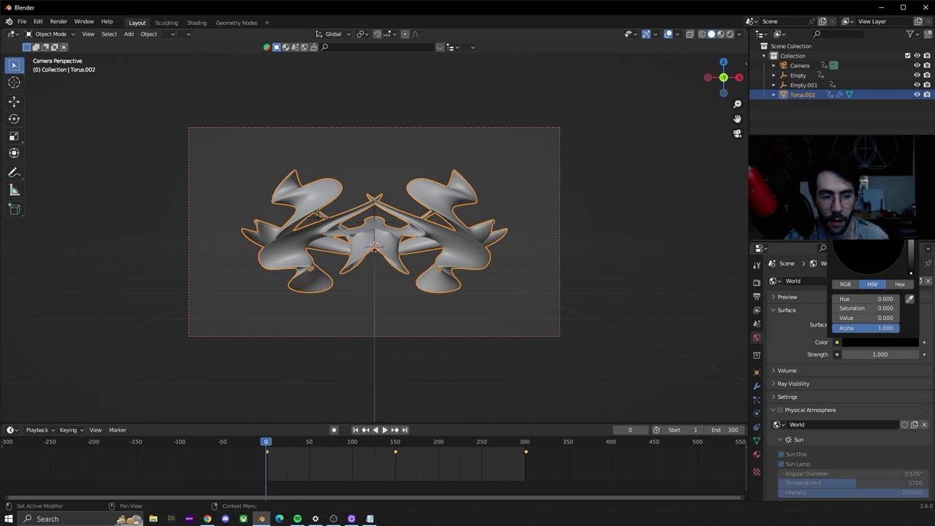
Add a point light and place it above the sculpture at about X 5.742 m, Z 3.1366 m.
{"action": "left_click", "coordinate": [219, 226]}
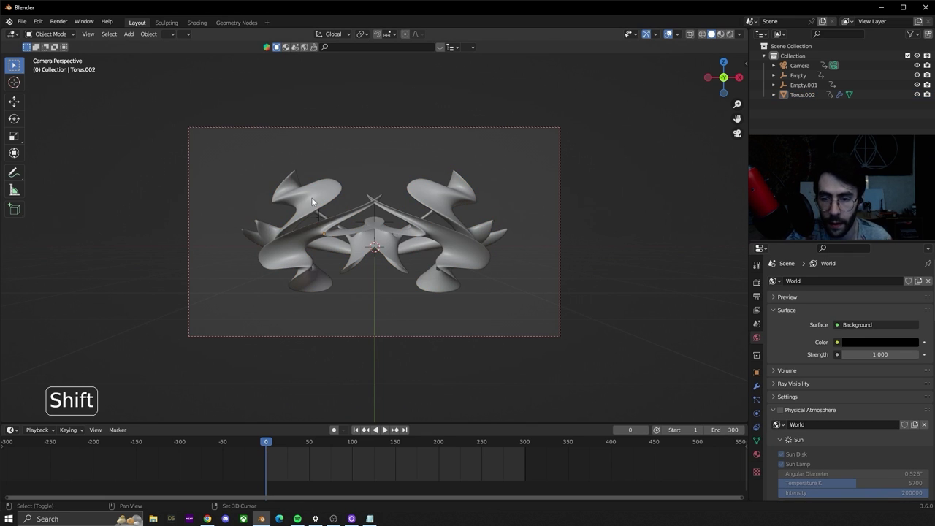
{"action": "key", "text": "shift+a"}
{"action": "mouse_move", "coordinate": [296, 221]}
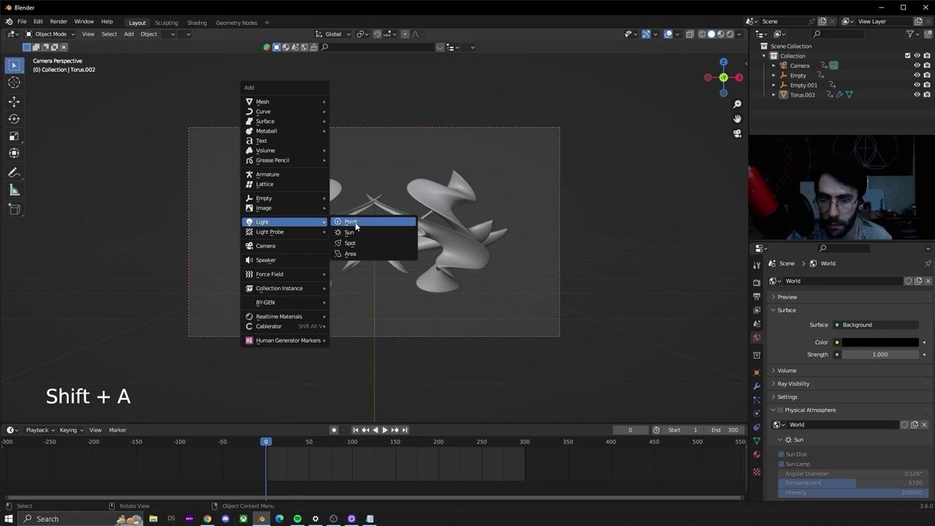
{"action": "left_click", "coordinate": [355, 221]}
{"action": "key", "text": "g"}
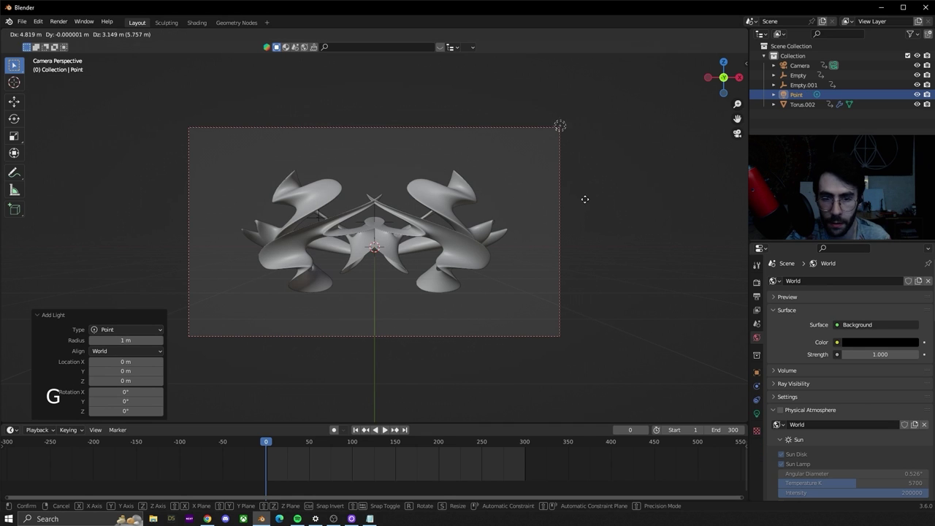
{"action": "left_click", "coordinate": [617, 198]}
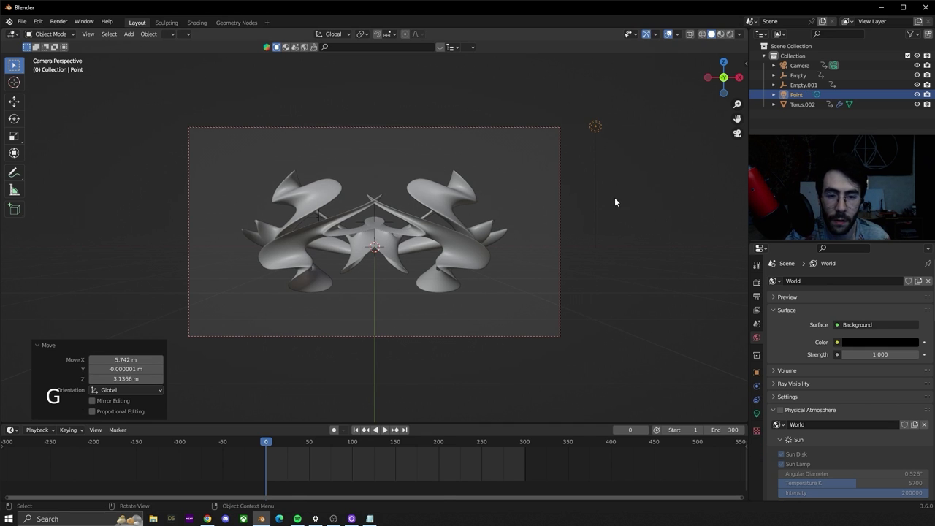
Set the point light's power to 1000 W and switch the viewport to Rendered shading.
{"action": "left_click", "coordinate": [757, 414]}
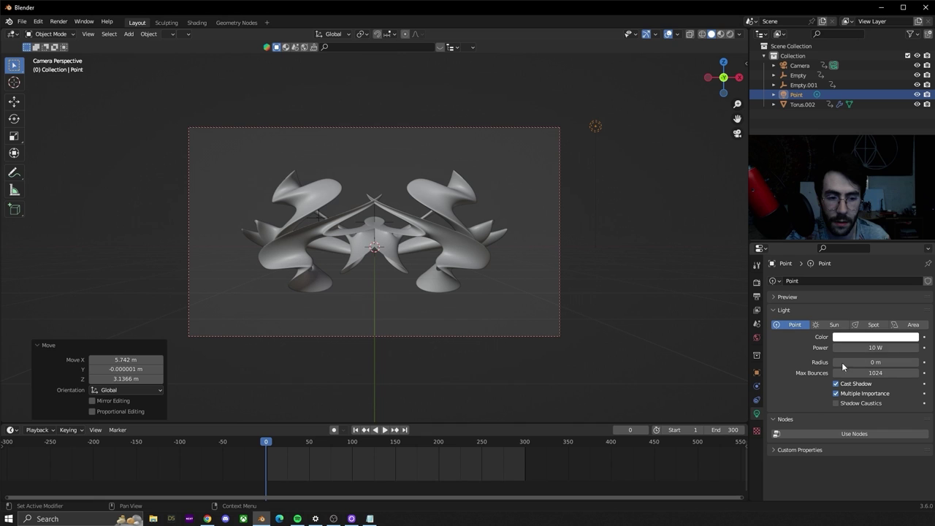
{"action": "double_click", "coordinate": [859, 347]}
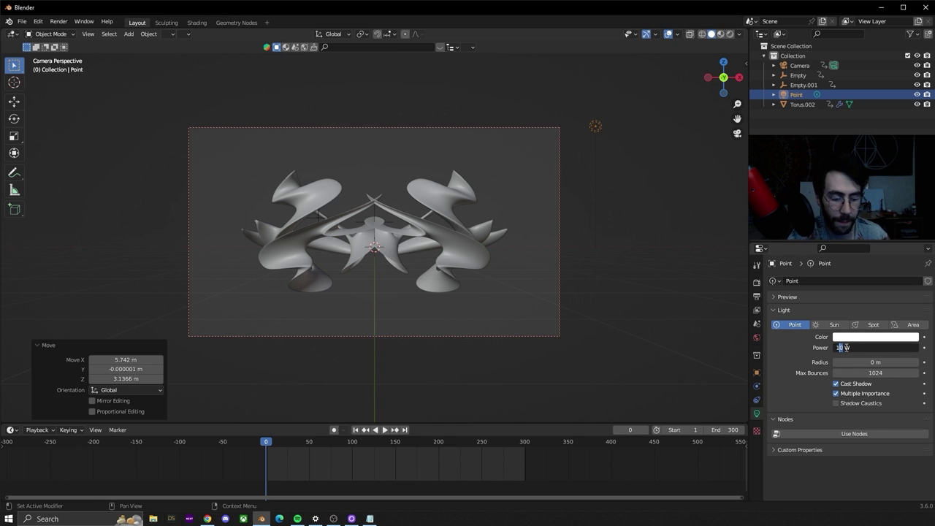
{"action": "left_click", "coordinate": [846, 348]}
{"action": "type", "text": "0"}
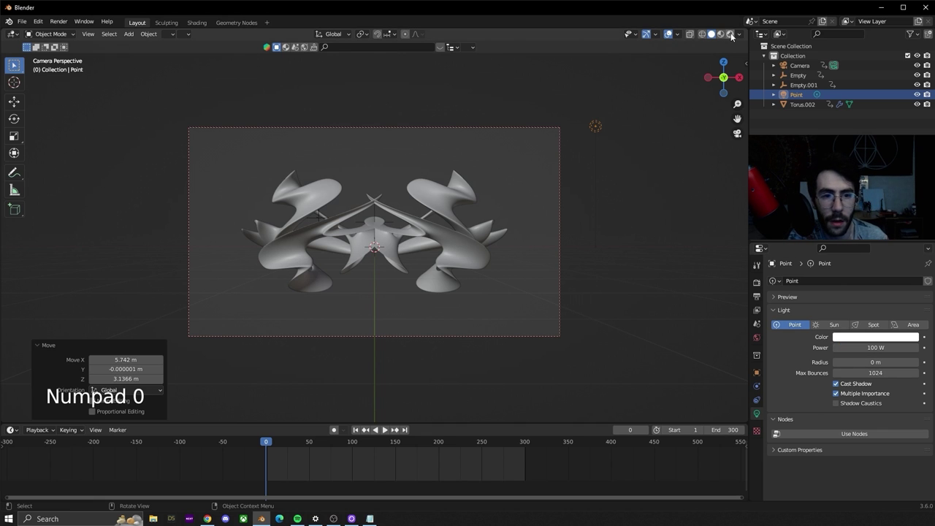
{"action": "left_click", "coordinate": [731, 34]}
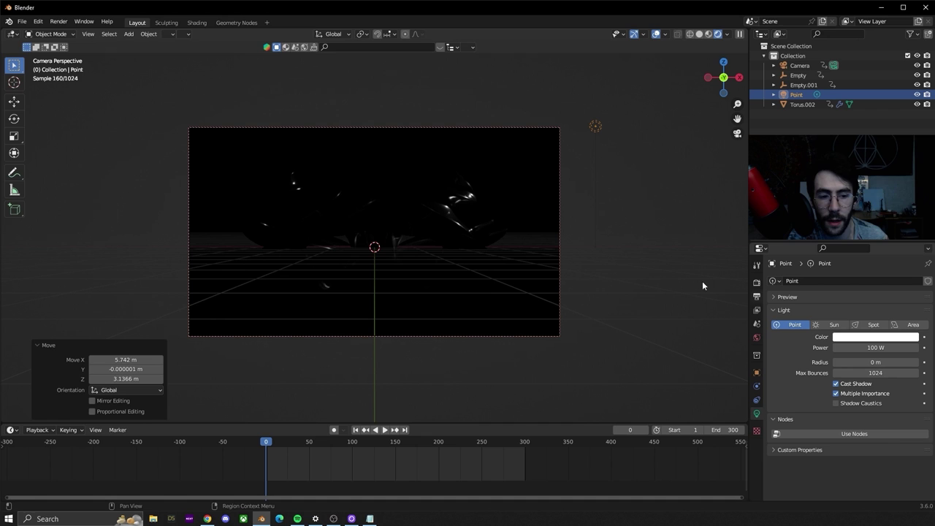
{"action": "left_click", "coordinate": [851, 347]}
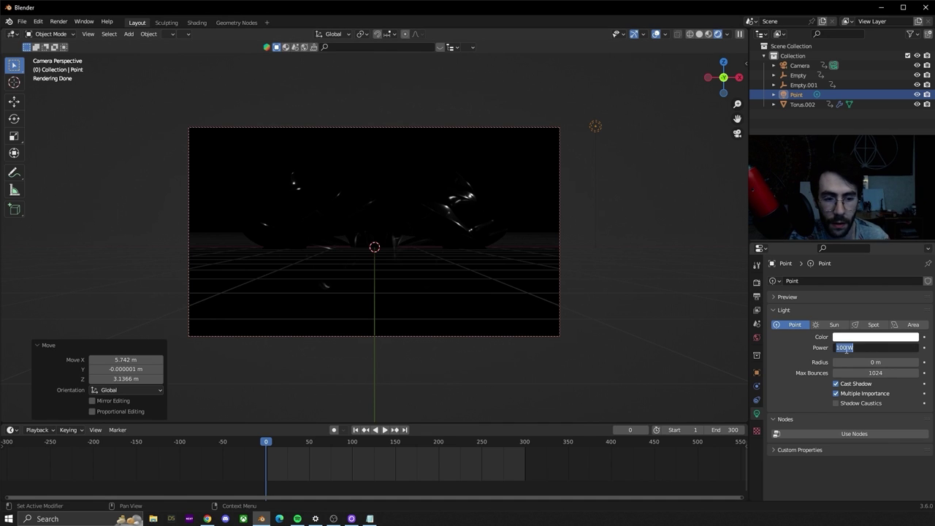
{"action": "type", "text": "1000"}
{"action": "key", "text": "Return"}
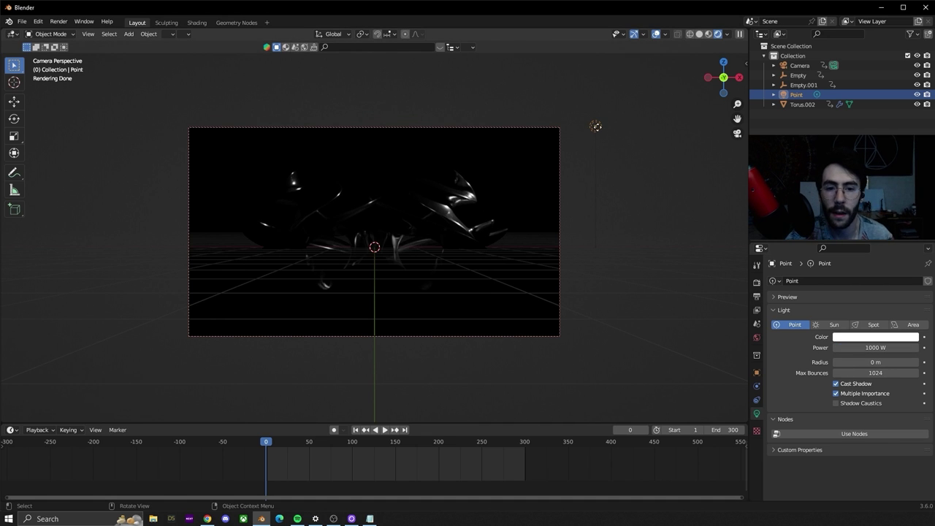
Make a linked copy of the point light mirrored along X to about −11.37 m.
{"action": "key", "text": "alt+d"}
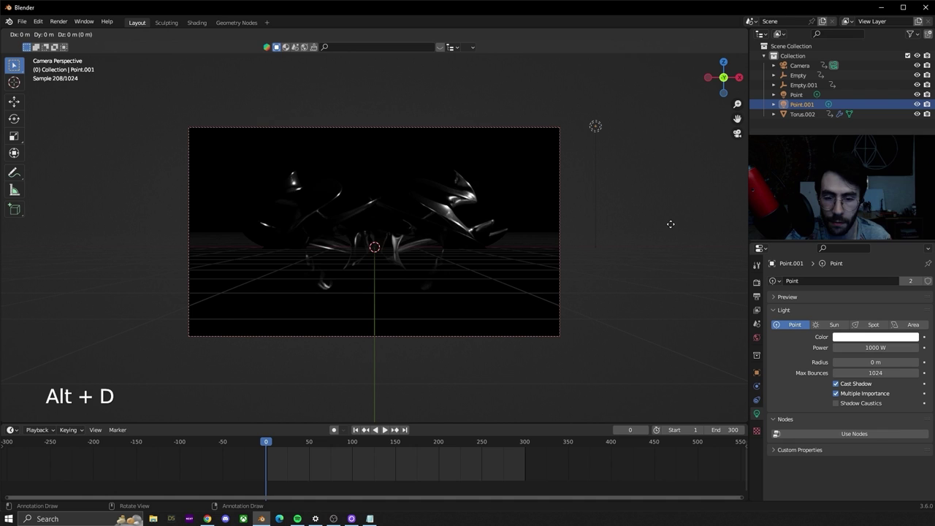
{"action": "key", "text": "x"}
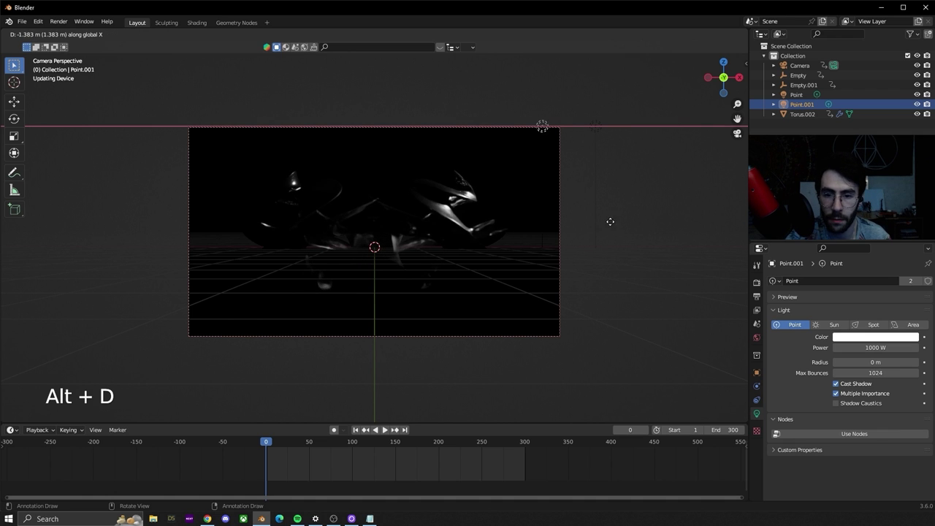
{"action": "left_click", "coordinate": [232, 218]}
Add an area light and scale it up five times.
{"action": "key", "text": "shift+a"}
{"action": "mouse_move", "coordinate": [421, 225]}
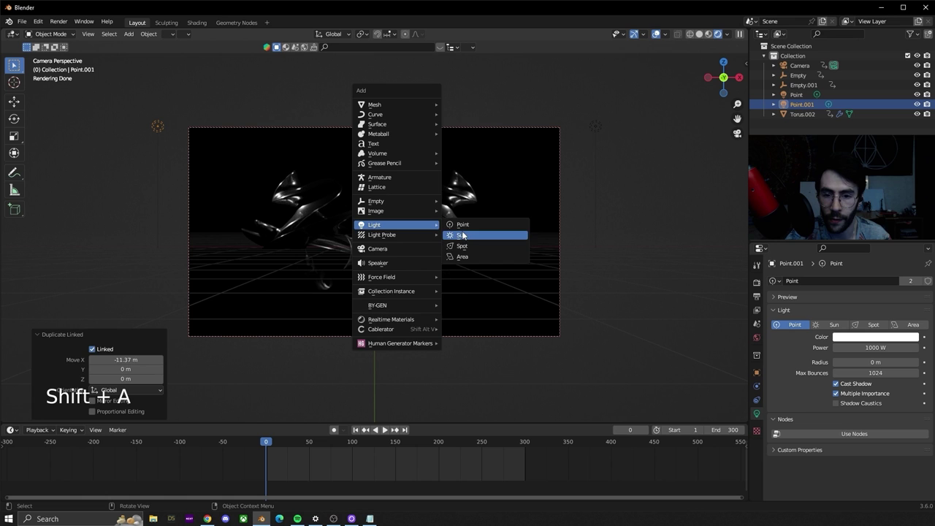
{"action": "left_click", "coordinate": [462, 256]}
{"action": "type", "text": "s"}
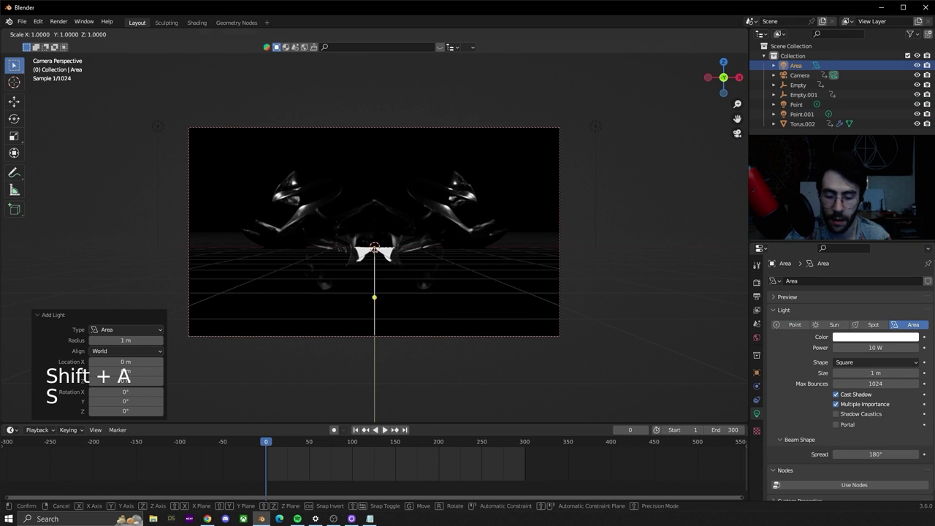
{"action": "type", "text": "5"}
{"action": "key", "text": "Return"}
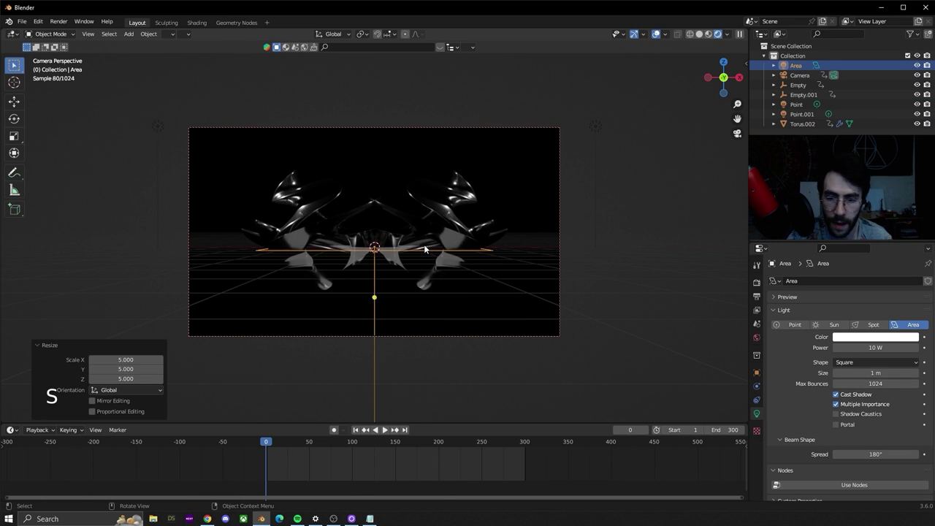
Place the area light beside the sculpture, raised 1.264 m, and rotate it to aim at the sculpture.
{"action": "key", "text": "KP_3"}
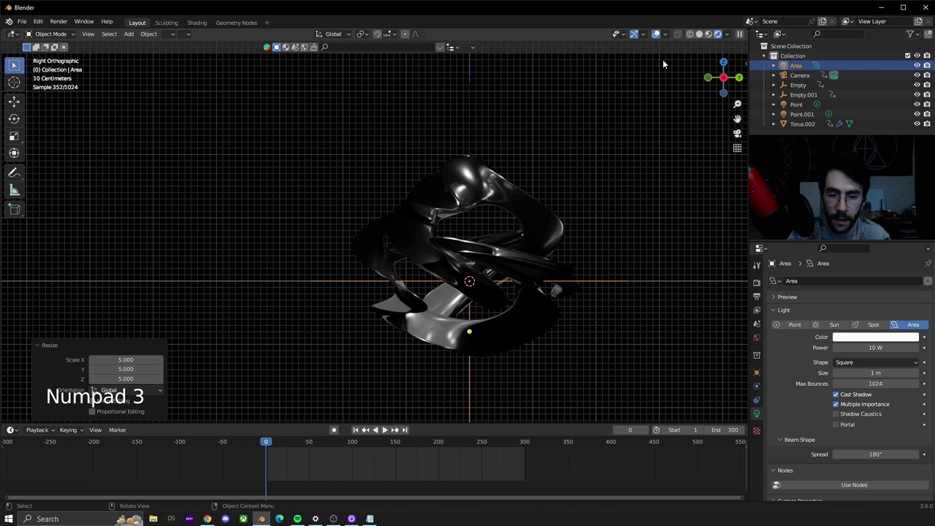
{"action": "scroll", "coordinate": [526, 267], "scroll_direction": "down", "scroll_amount": 5}
{"action": "key", "text": "g"}
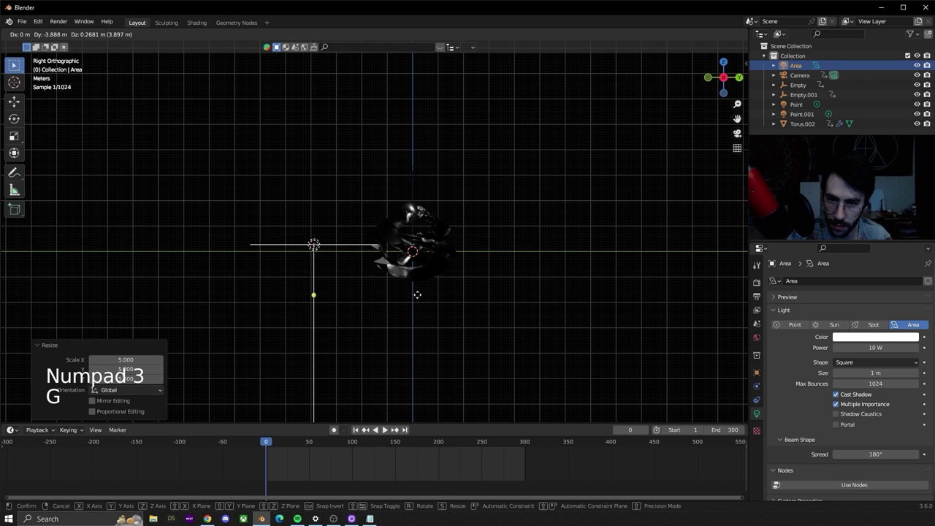
{"action": "left_click", "coordinate": [394, 299]}
{"action": "key", "text": "r"}
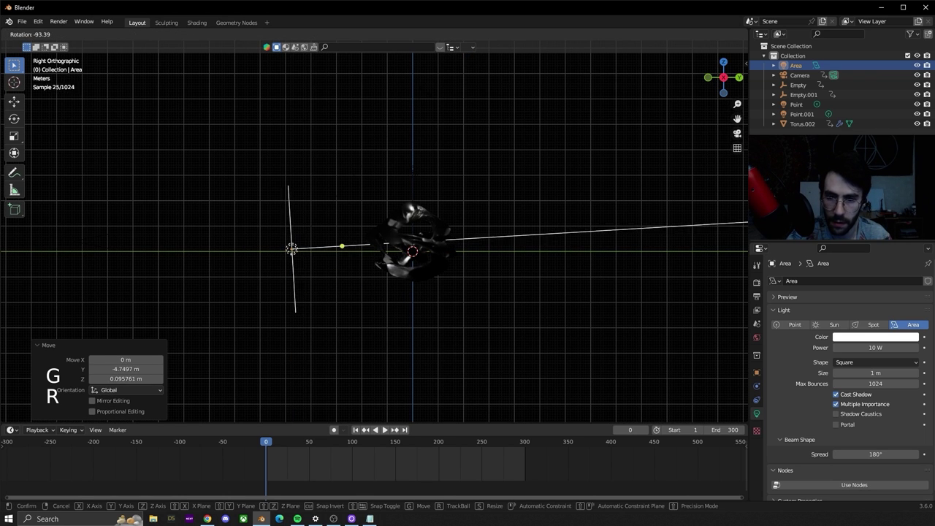
{"action": "key", "text": "Return"}
{"action": "key", "text": "g"}
{"action": "key", "text": "Return"}
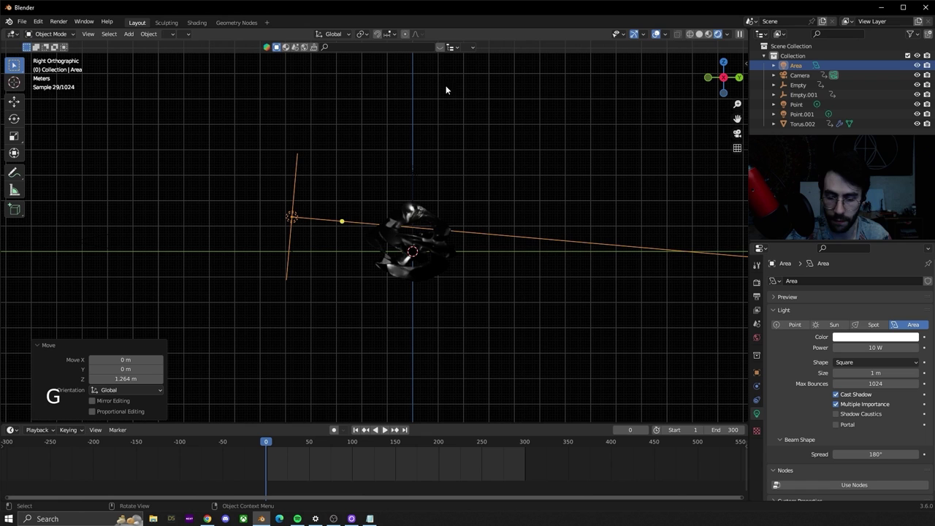
{"action": "key", "text": "r"}
{"action": "left_click", "coordinate": [543, 185]}
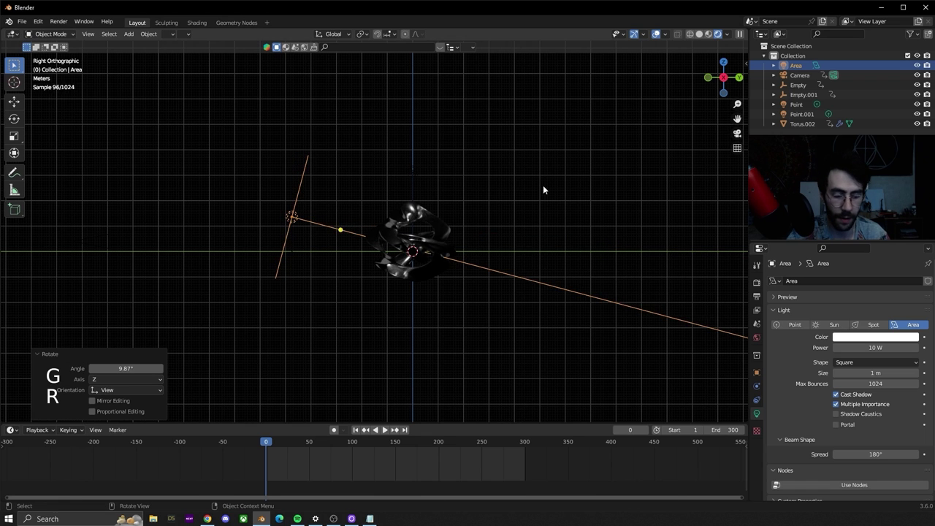
{"action": "key", "text": "KP_0"}
Set the area light's power to 500 W and hide the viewport overlays.
{"action": "left_click", "coordinate": [844, 347]}
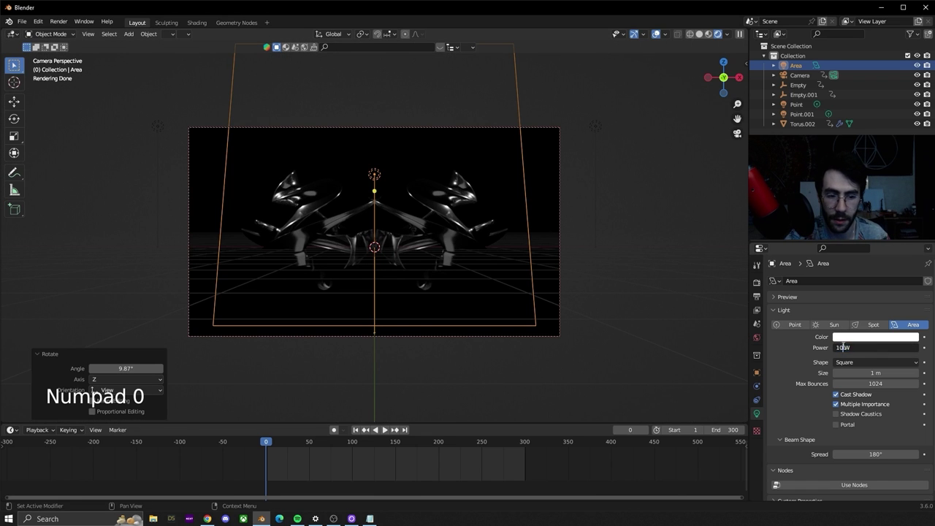
{"action": "type", "text": "00"}
{"action": "key", "text": "Return"}
{"action": "scroll", "coordinate": [563, 129], "scroll_direction": "up", "scroll_amount": 3}
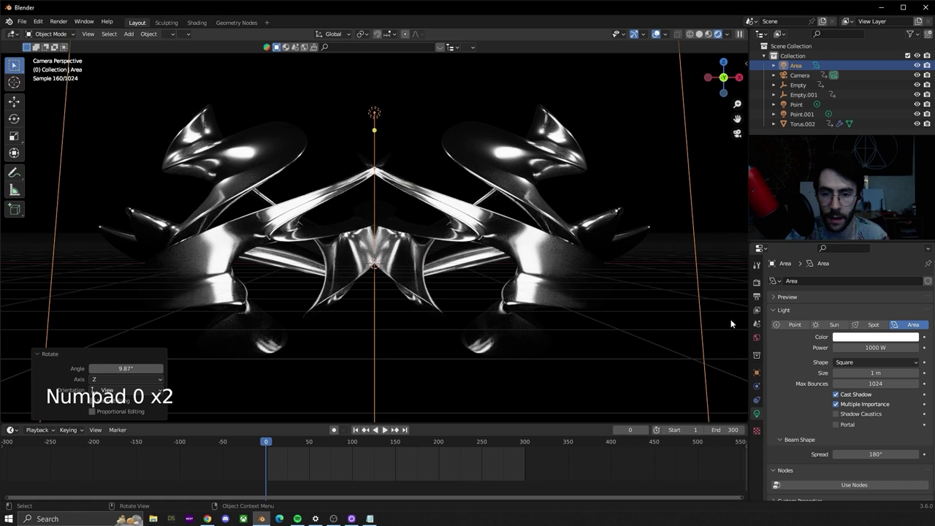
{"action": "left_click", "coordinate": [848, 348]}
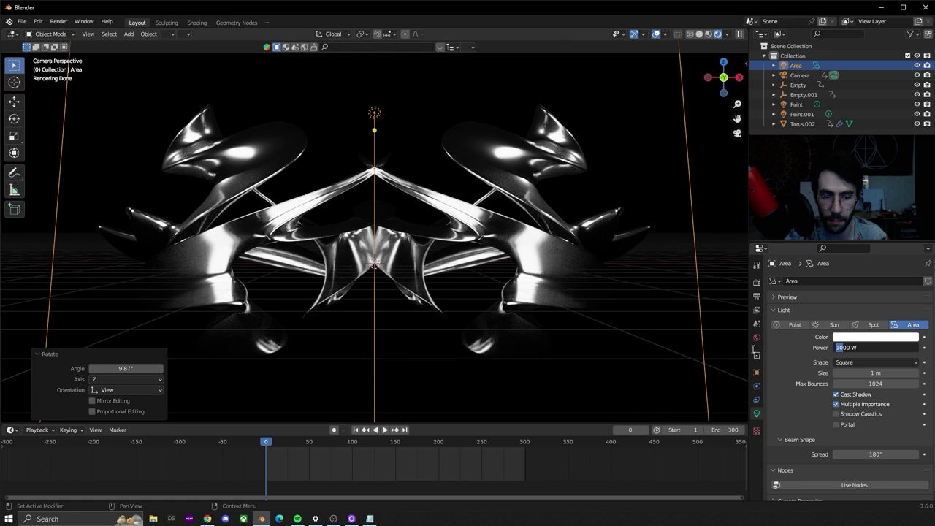
{"action": "type", "text": "500"}
{"action": "key", "text": "Return"}
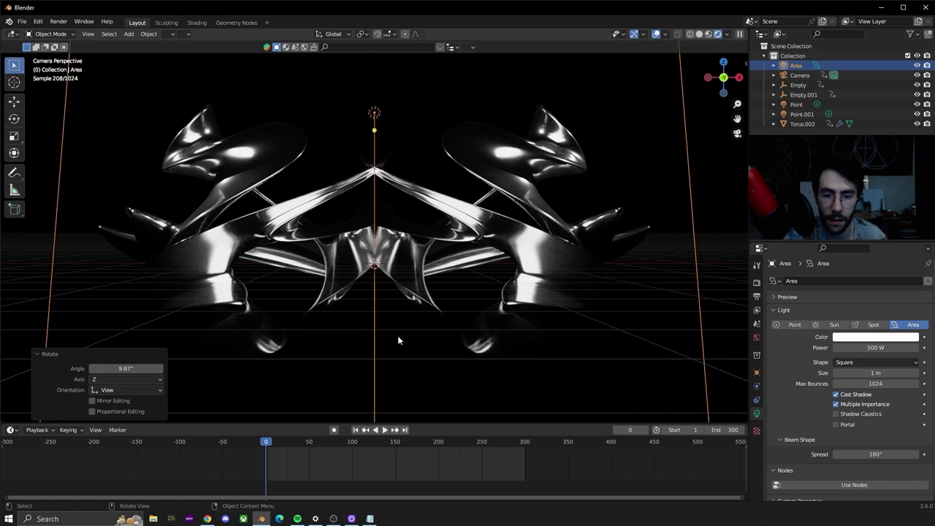
{"action": "scroll", "coordinate": [398, 335], "scroll_direction": "down", "scroll_amount": 3}
{"action": "left_click", "coordinate": [656, 34]}
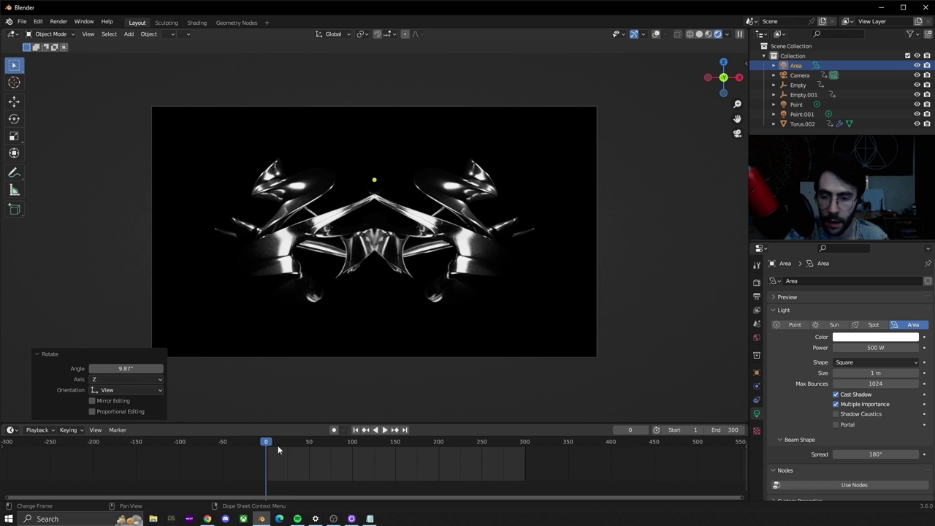
Play the lit animation, scrub back toward frame 276 and the start, stopping at frame 16.
{"action": "key", "text": "space"}
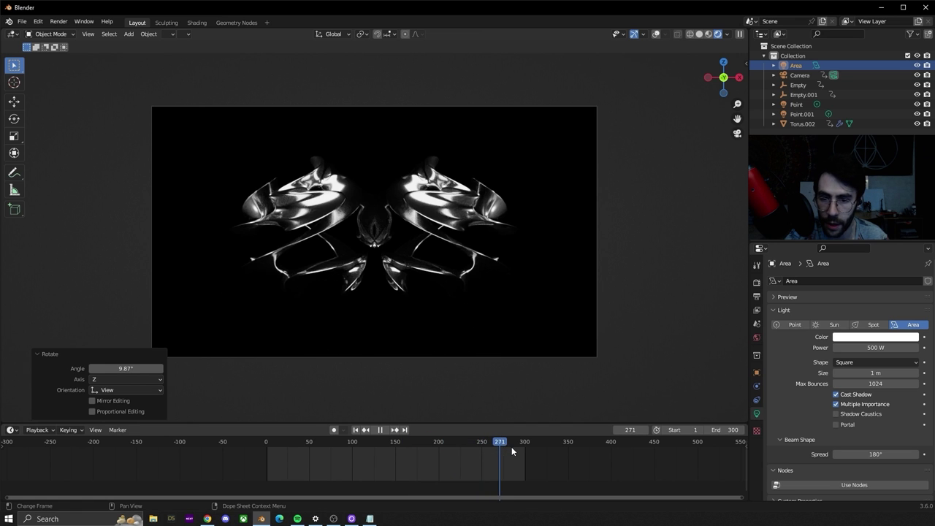
{"action": "left_click_drag", "start_coordinate": [510, 449], "coordinate": [334, 465]}
{"action": "key", "text": "space"}
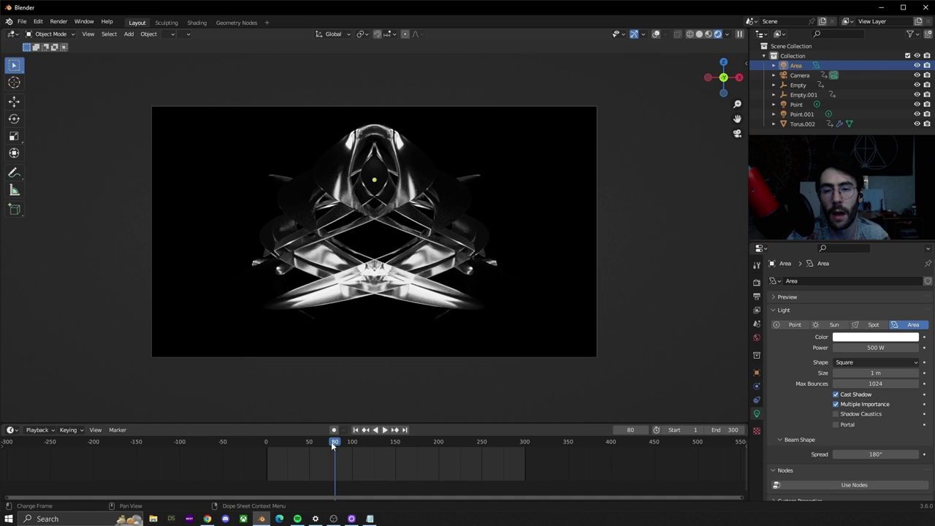
{"action": "left_click_drag", "start_coordinate": [334, 447], "coordinate": [273, 453]}
{"action": "key", "text": "space"}
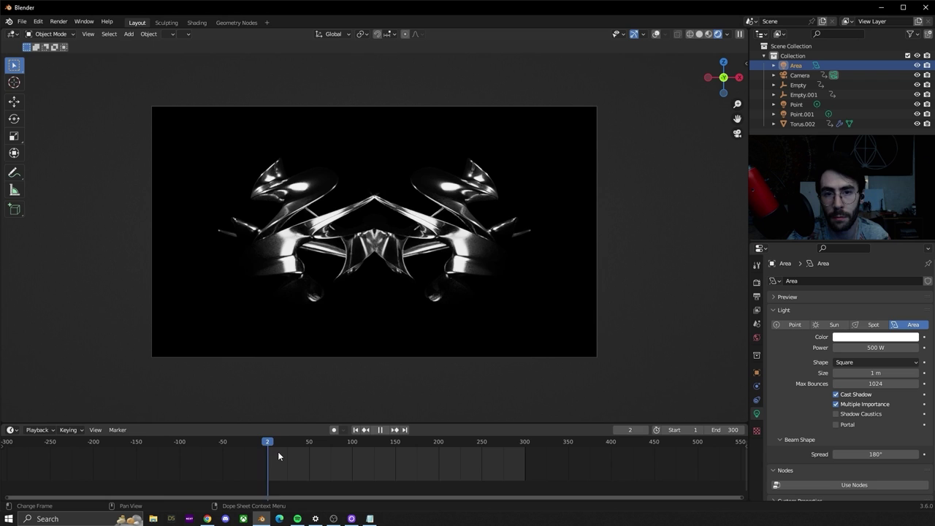
{"action": "key", "text": "space"}
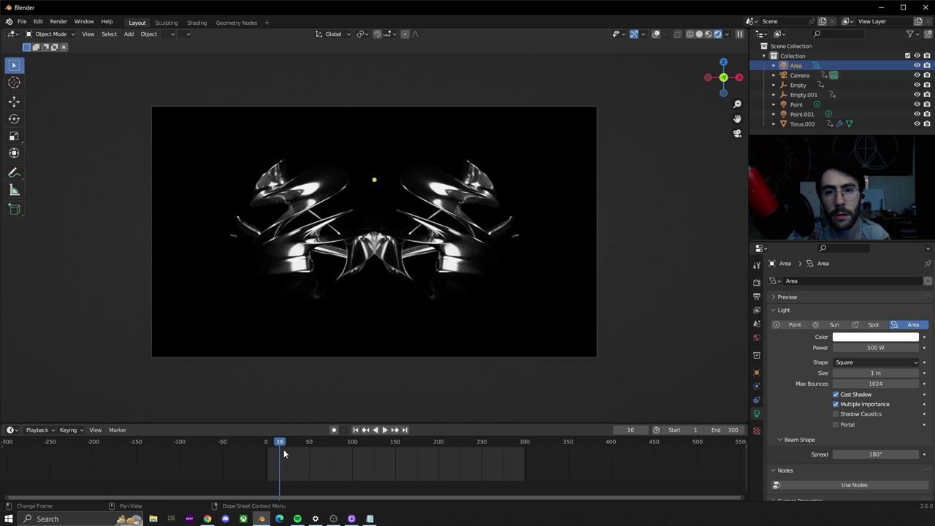